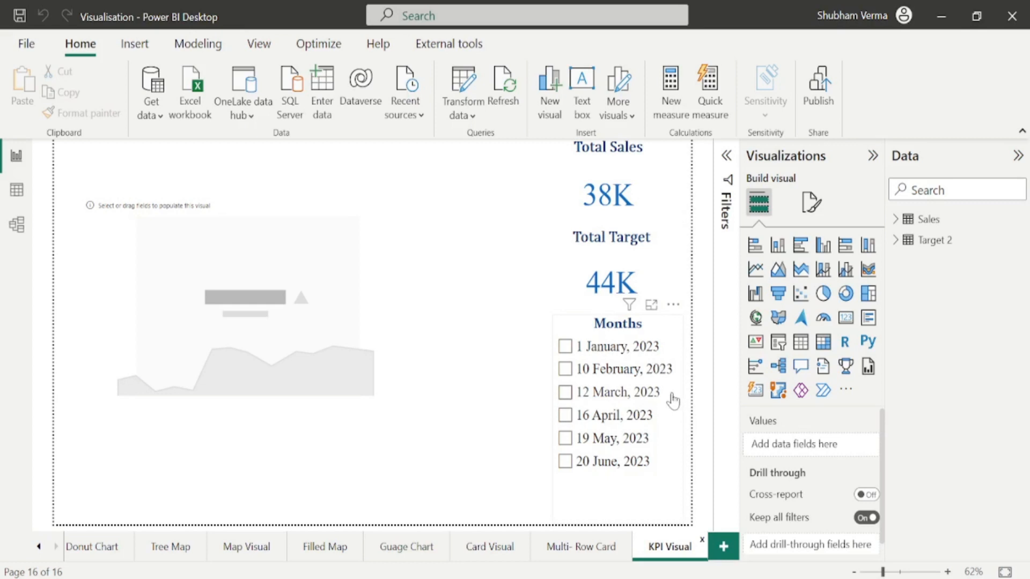
Select the empty KPI visual and review the Target 2 table's data before returning to the report page.
left_click(385, 292)
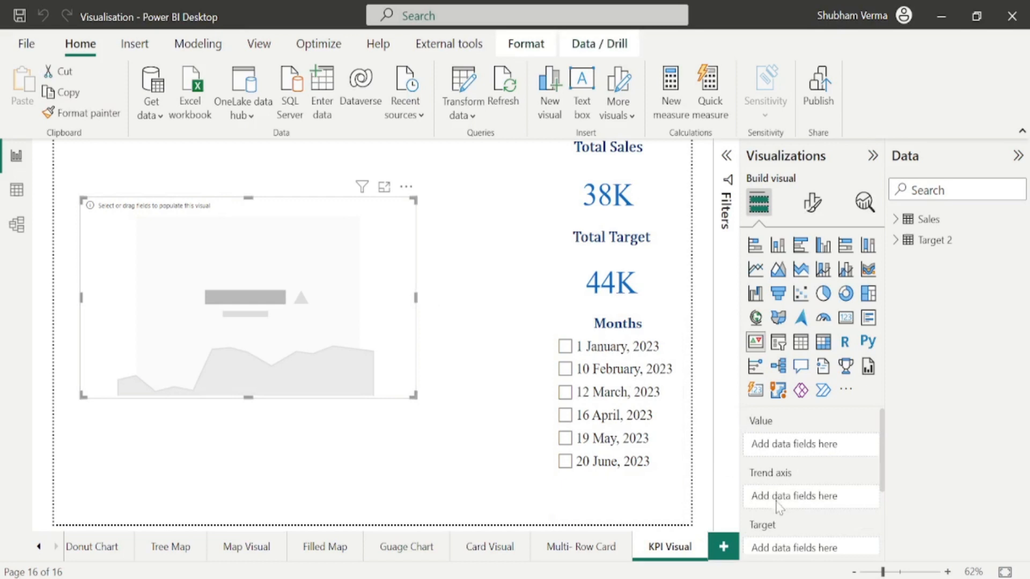
mouse_move(881, 459)
left_mouse_down()
mouse_move(885, 504)
mouse_move(885, 460)
left_mouse_up()
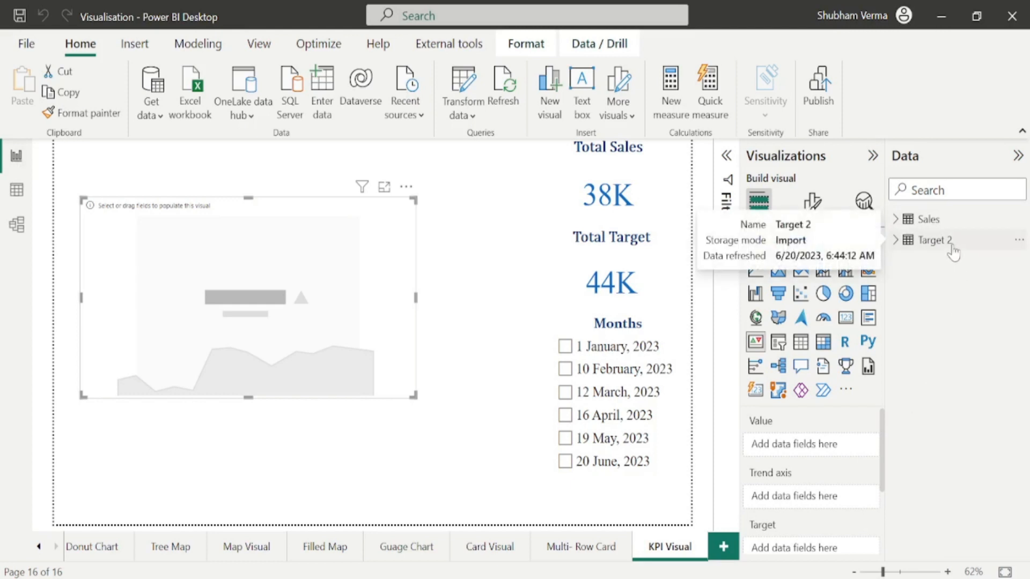
left_click(16, 191)
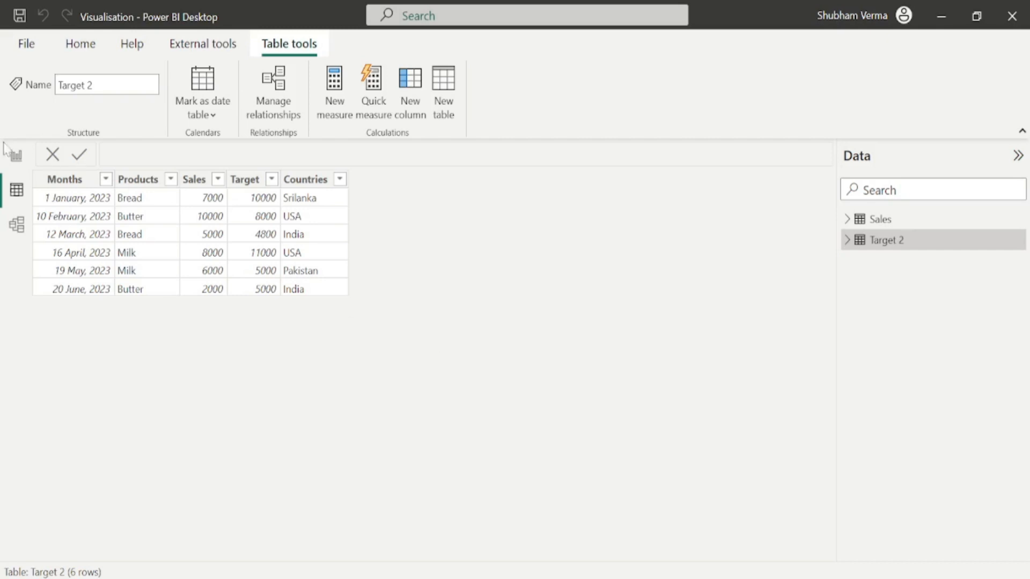
left_click(16, 156)
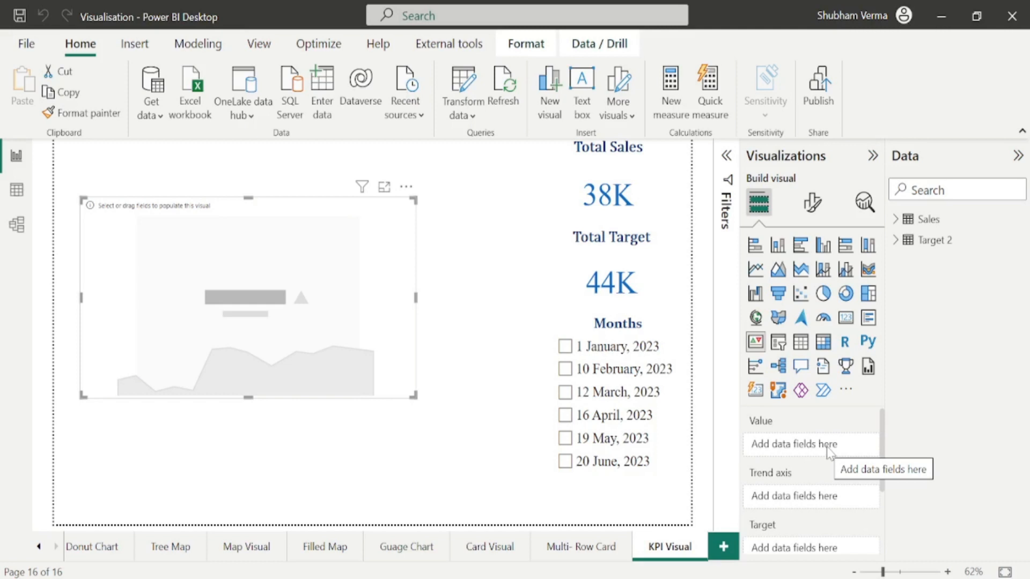
Populate the KPI visual from Target 2 with Sales as the value, Months as the trend axis and Target as the target.
left_click(896, 240)
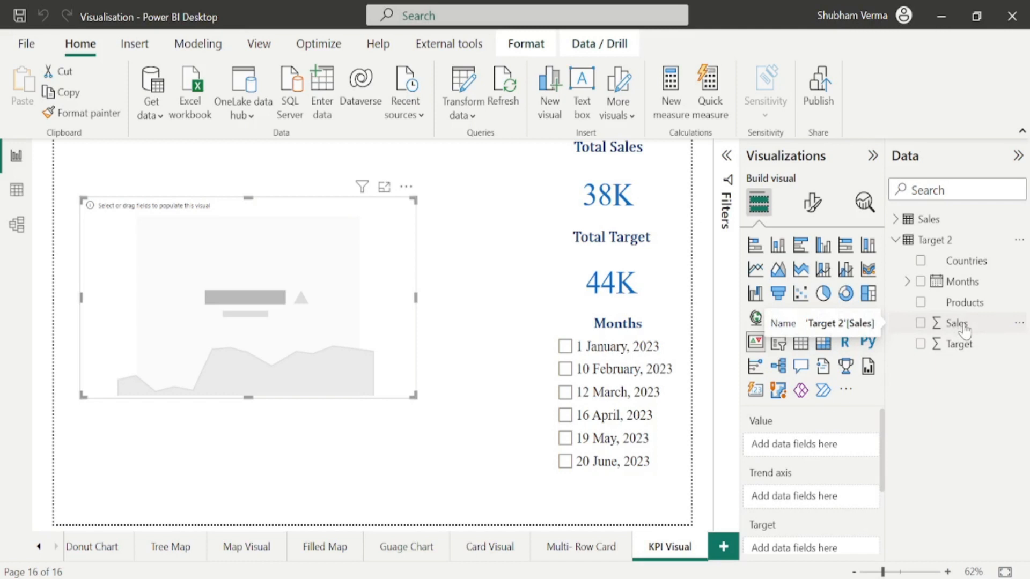
left_click_drag(963, 329, 816, 450)
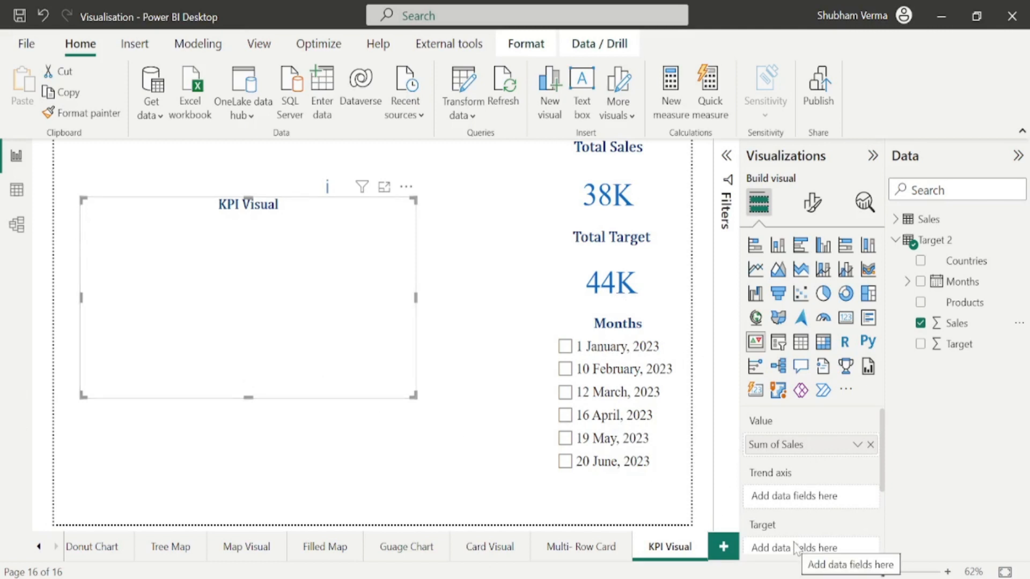
mouse_move(326, 196)
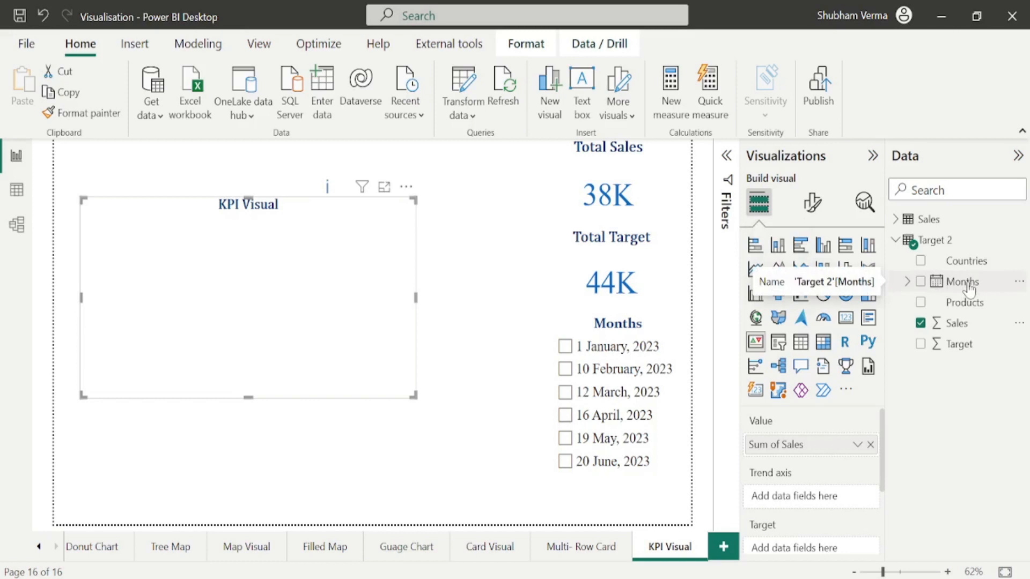
left_click_drag(968, 288, 814, 502)
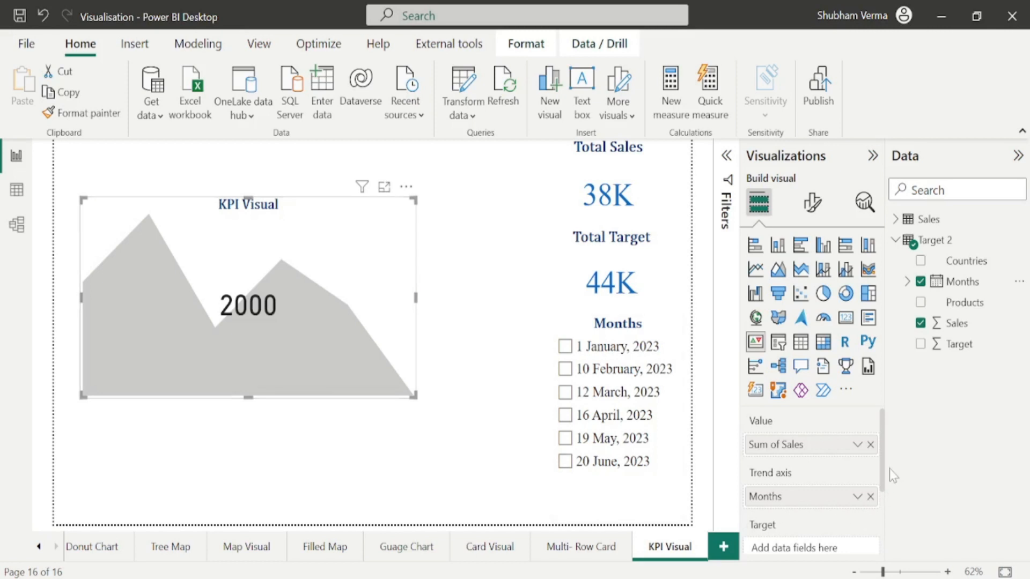
left_click_drag(887, 476, 886, 487)
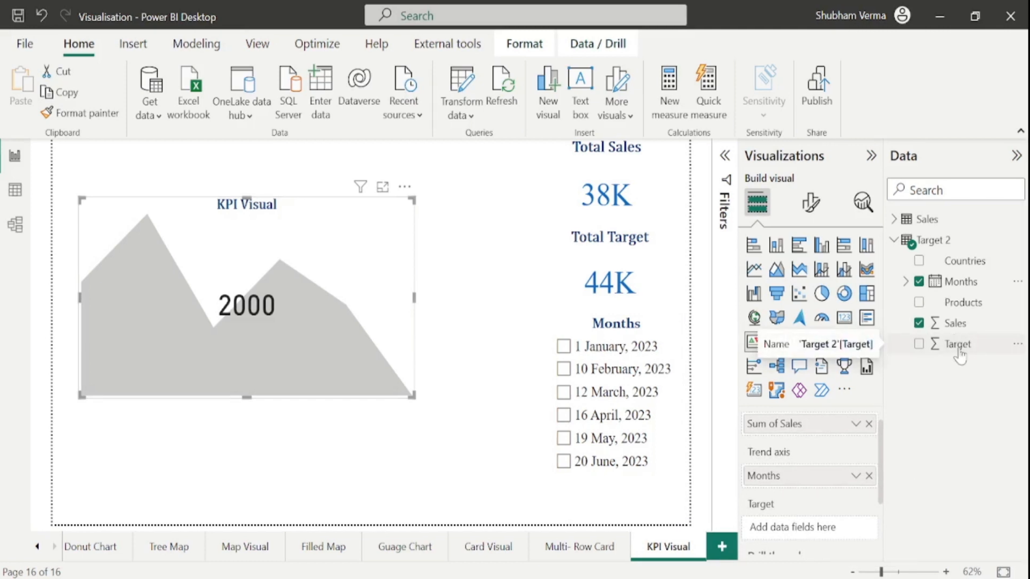
left_click_drag(958, 346, 823, 531)
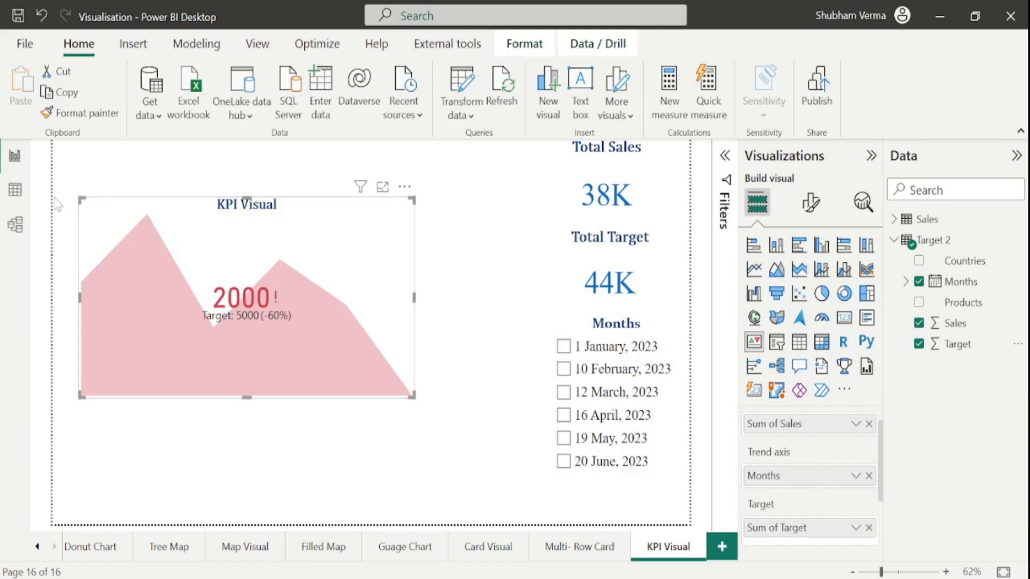
Examine the Sales and Target values of the 20 June, 2023 row in the Target 2 table, and return to the report.
left_click(16, 192)
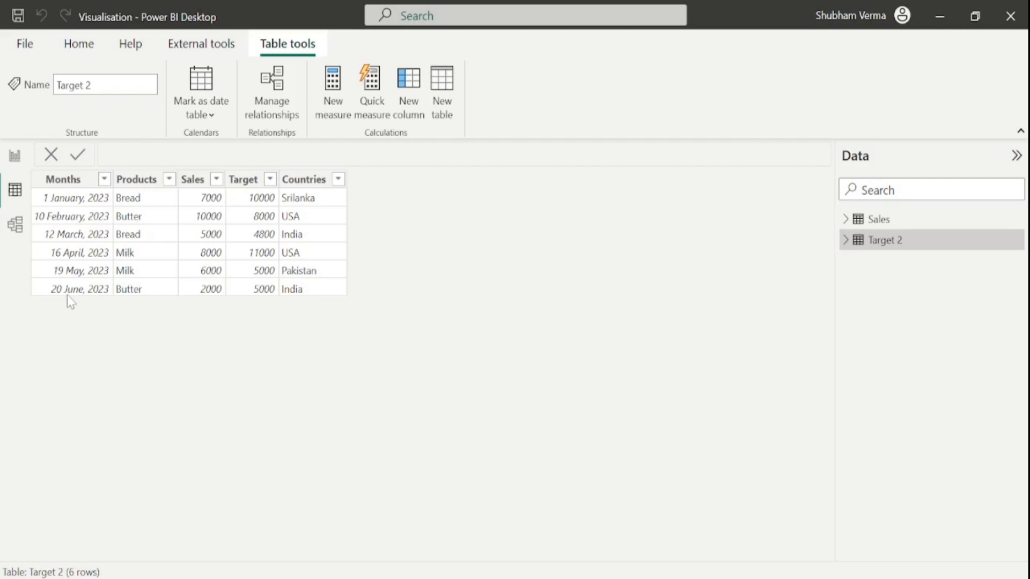
left_click(205, 297)
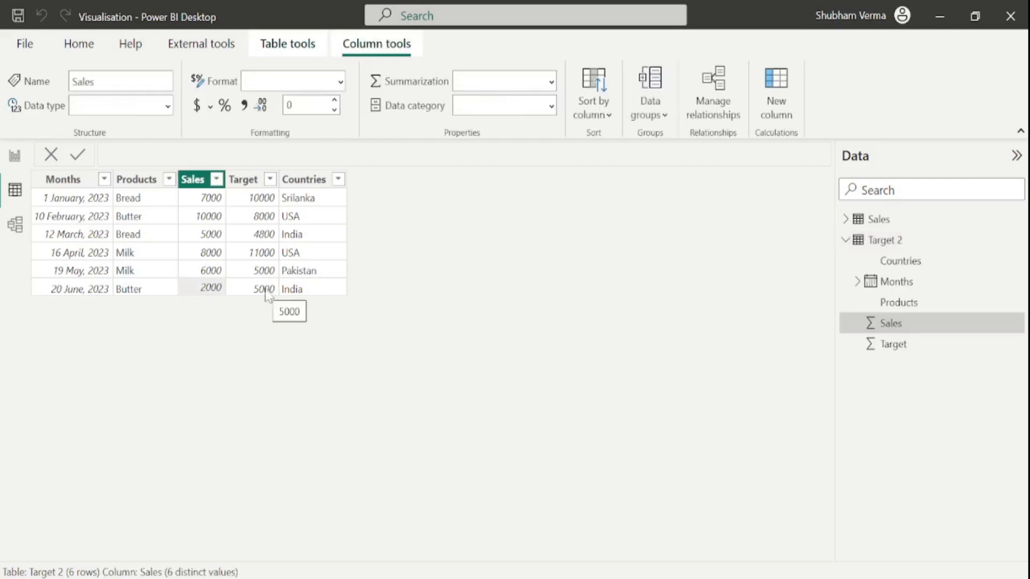
left_click(266, 291)
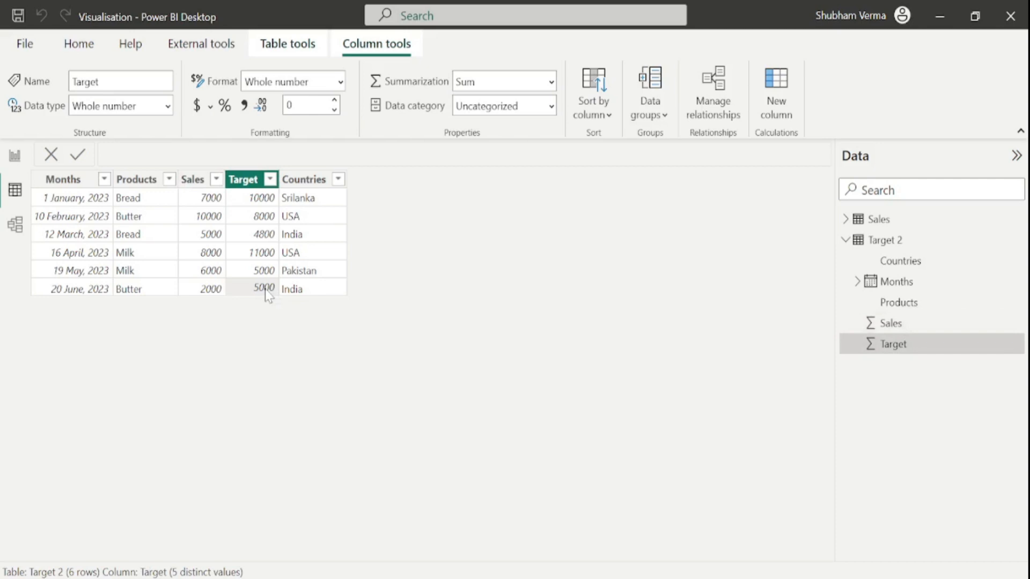
left_click(16, 158)
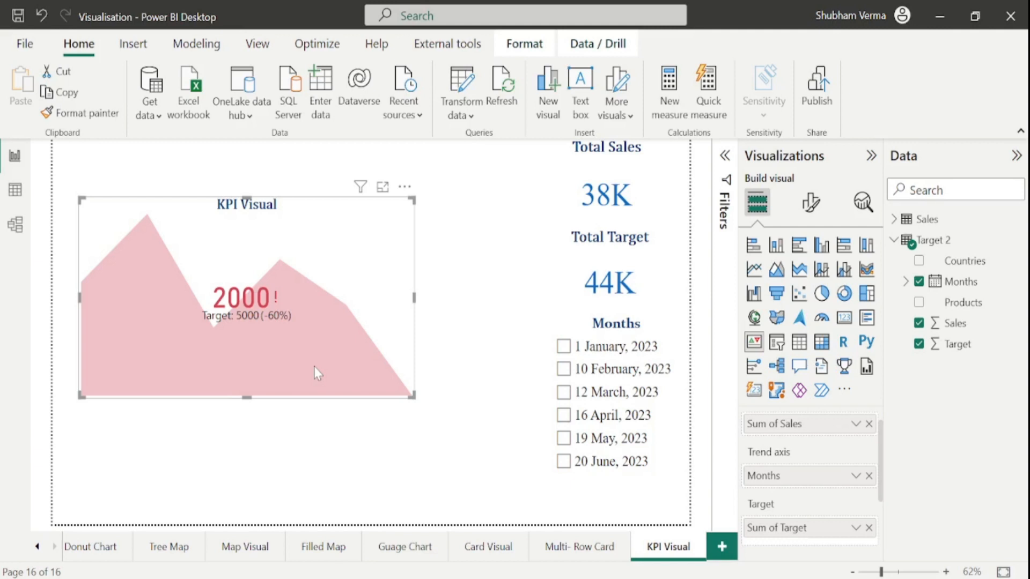
Check the KPI visual for 20 June, 1 January, 10 February, 12 March and 16 April, 2023 one by one, and clear the Months slicer.
left_click(563, 462)
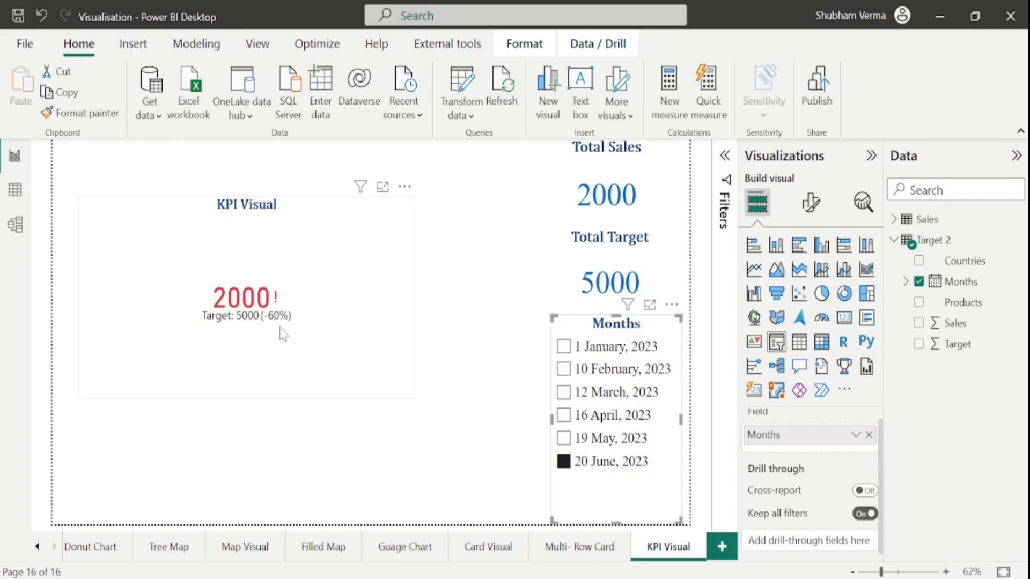
left_click(565, 348)
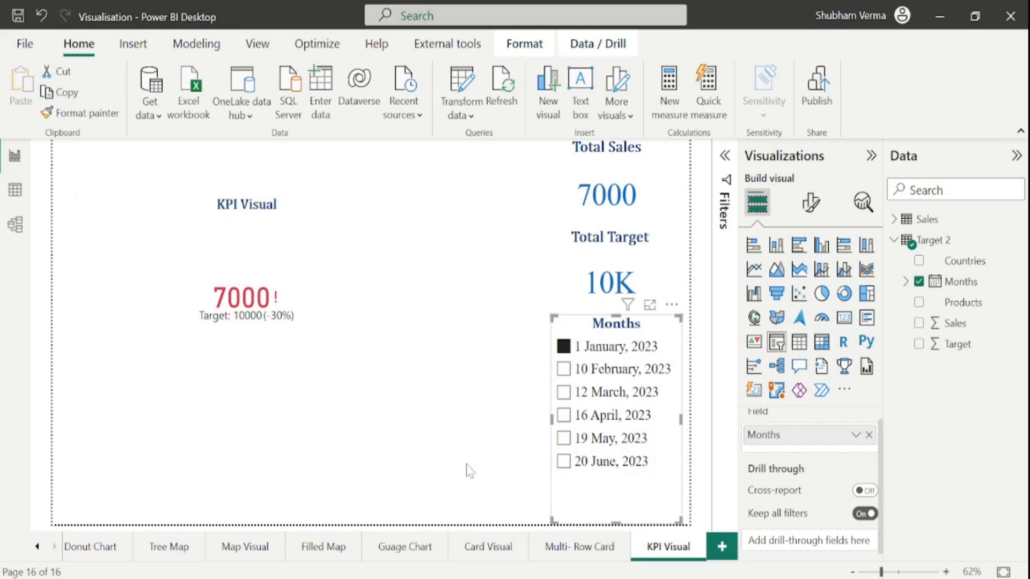
left_click(564, 370)
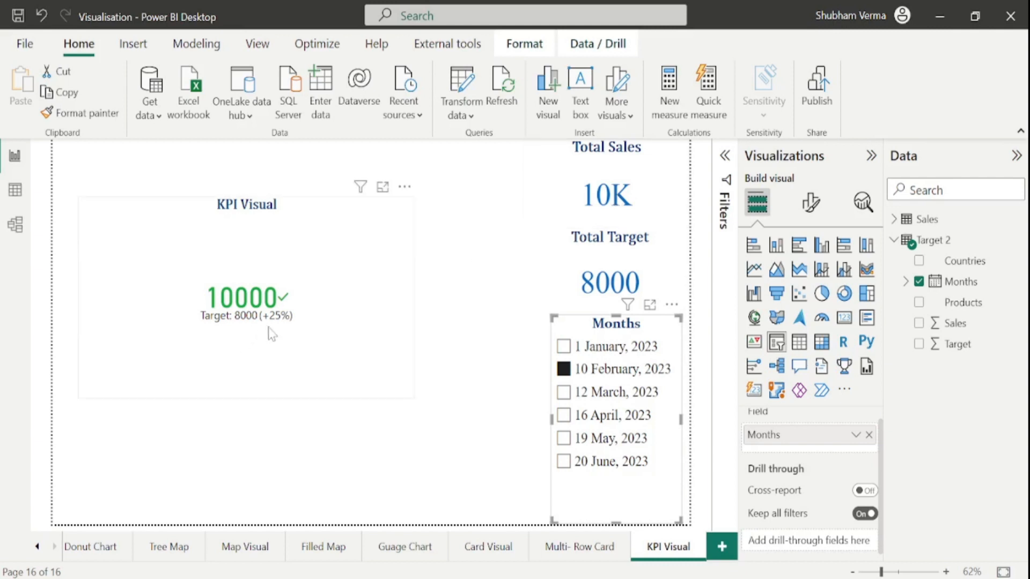
left_click(563, 394)
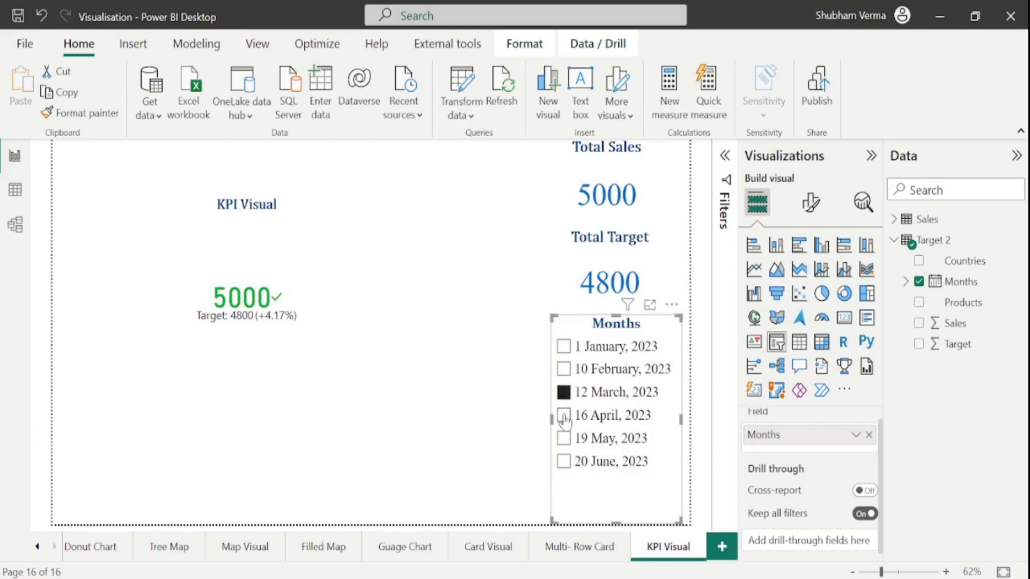
left_click(564, 415)
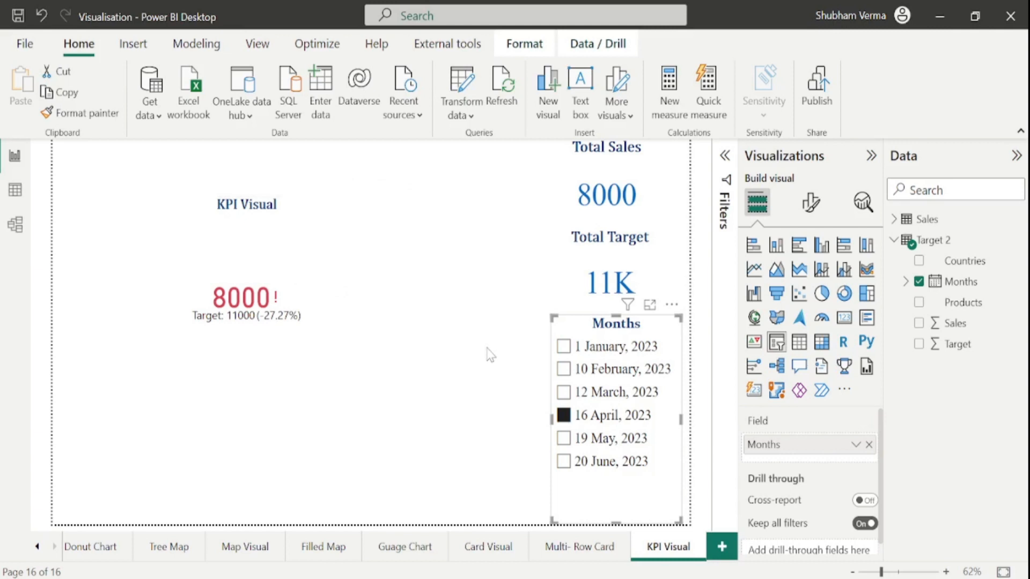
left_click(563, 416)
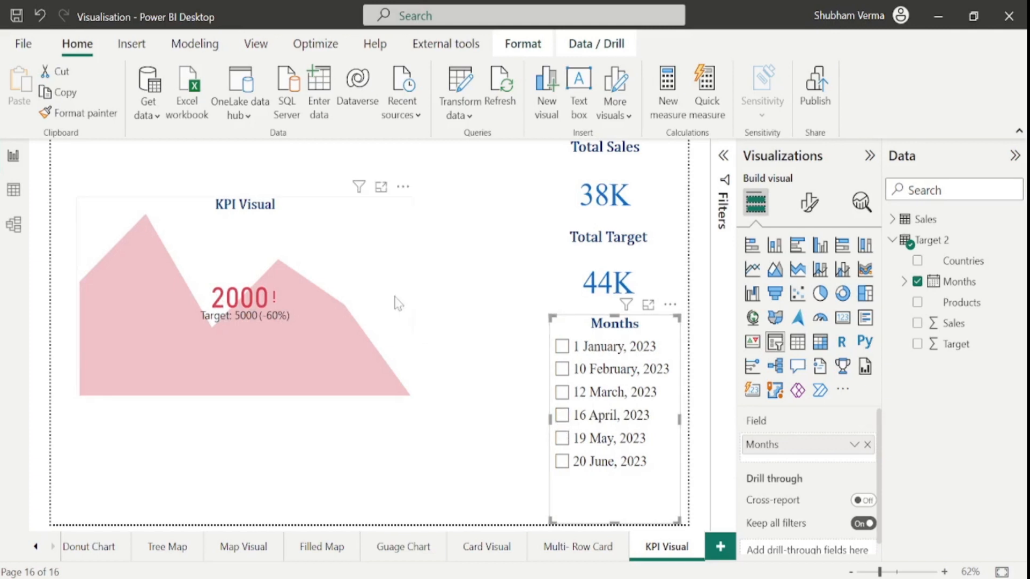
Format the KPI visual's callout value in Cambria Math at font size 36.
left_click(375, 280)
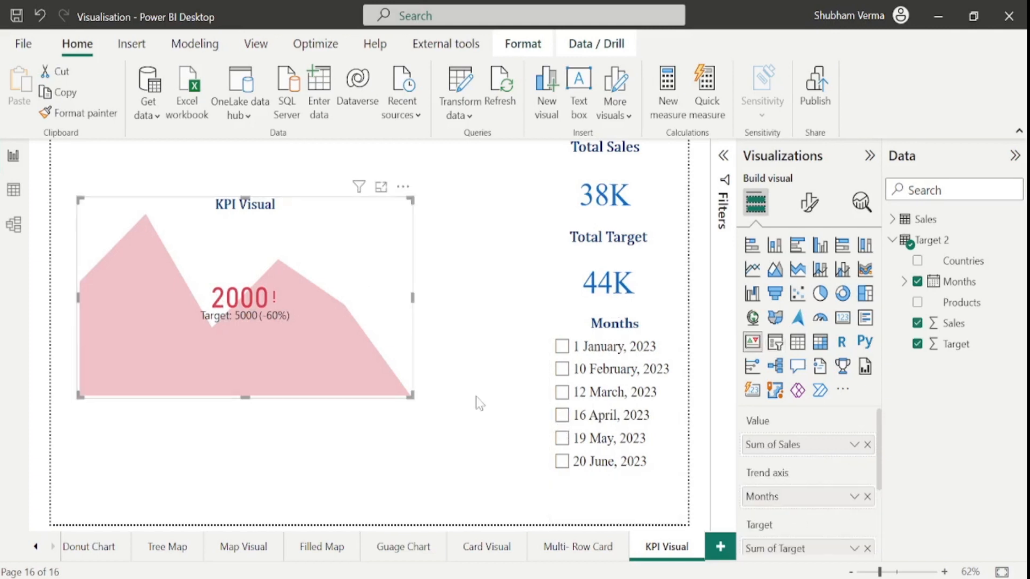
left_click(810, 204)
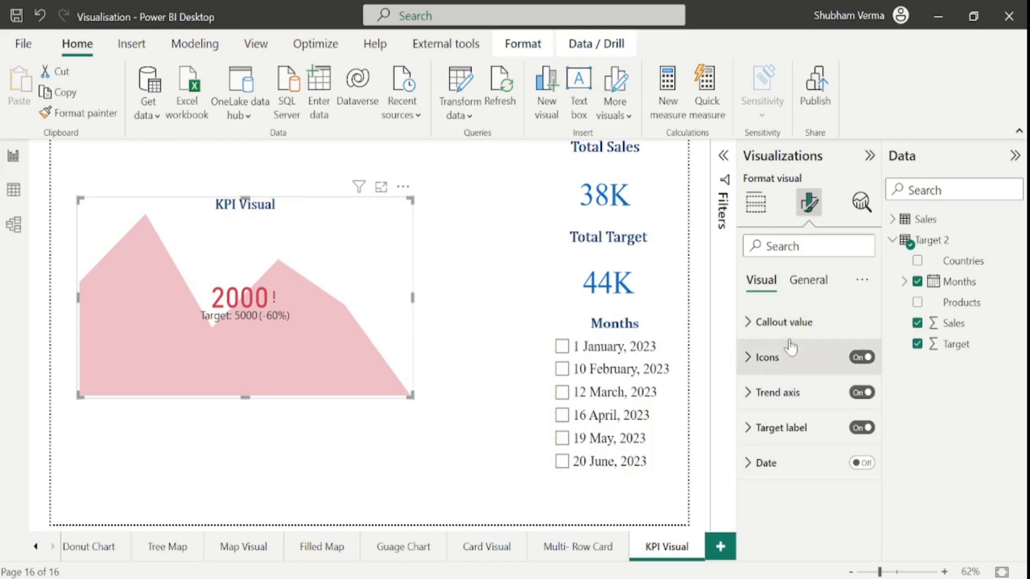
left_click(749, 322)
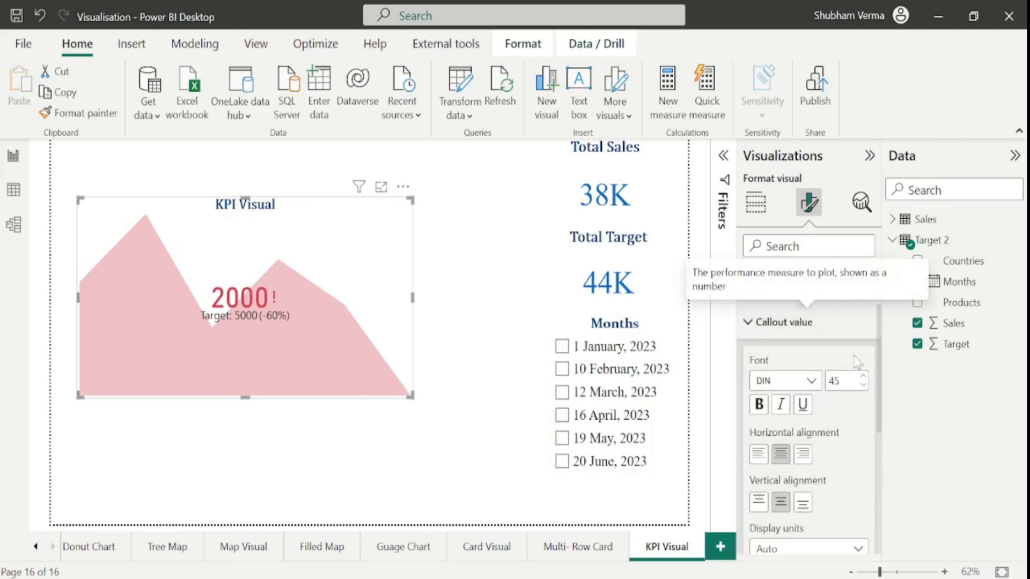
left_click(864, 387)
left_click(863, 387)
left_click(864, 387)
left_click(863, 387)
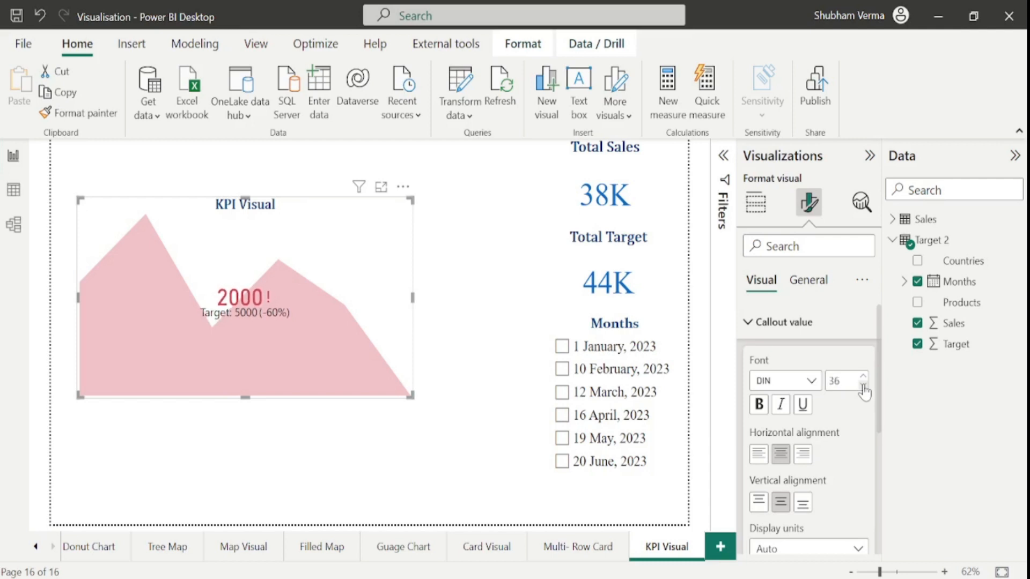
left_click(814, 383)
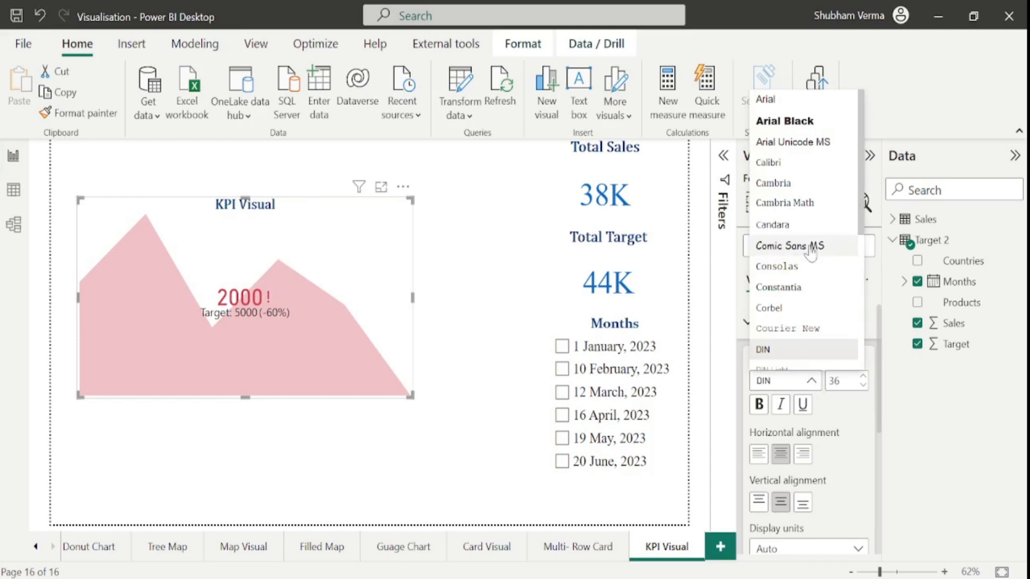
left_click(798, 209)
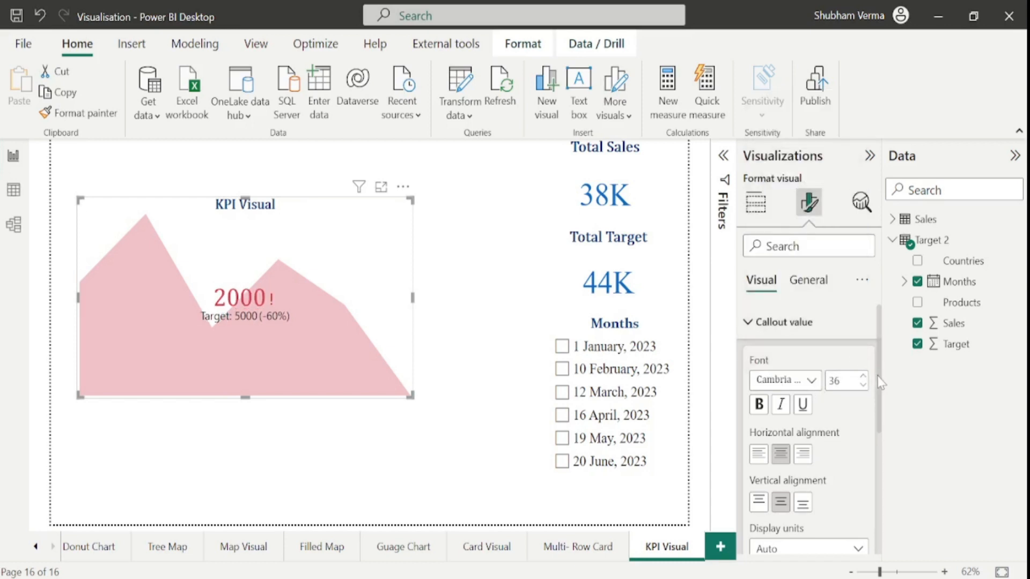
Try right horizontal and bottom vertical alignment on the callout value, restoring center and middle alignment after each.
left_click_drag(879, 382, 879, 421)
scroll(880, 421, "down", 1)
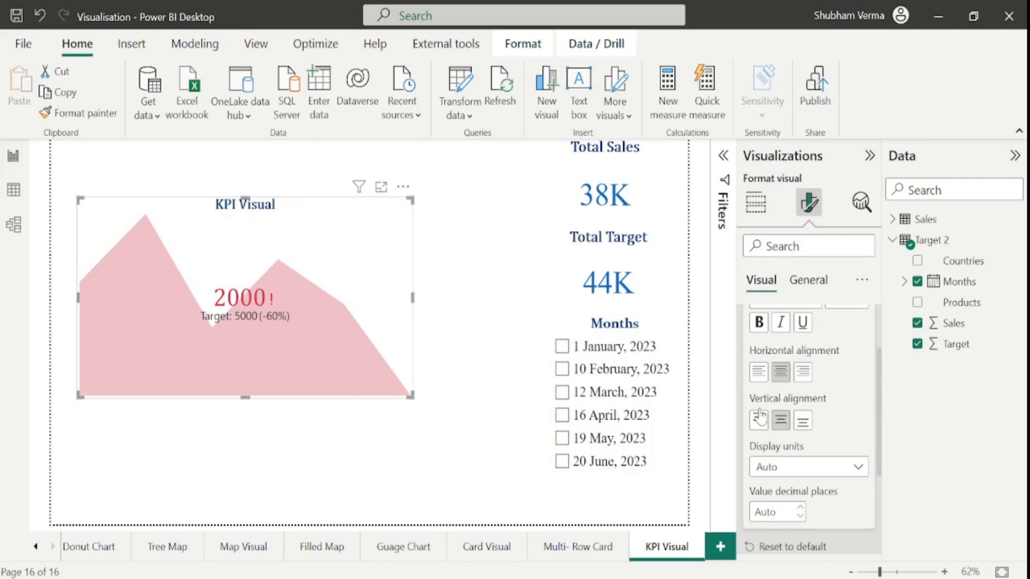
left_click(803, 372)
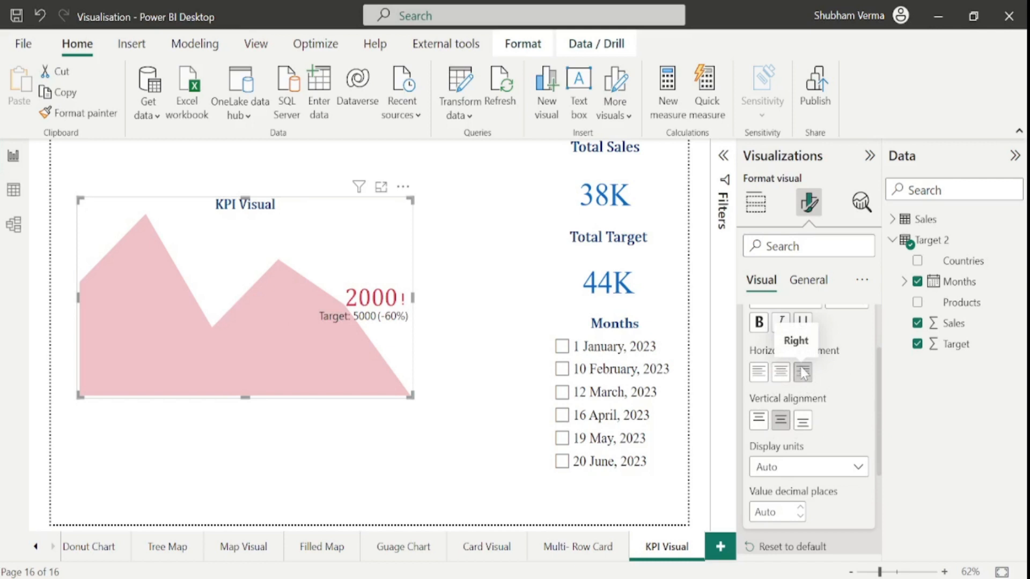
left_click(780, 371)
left_click(802, 420)
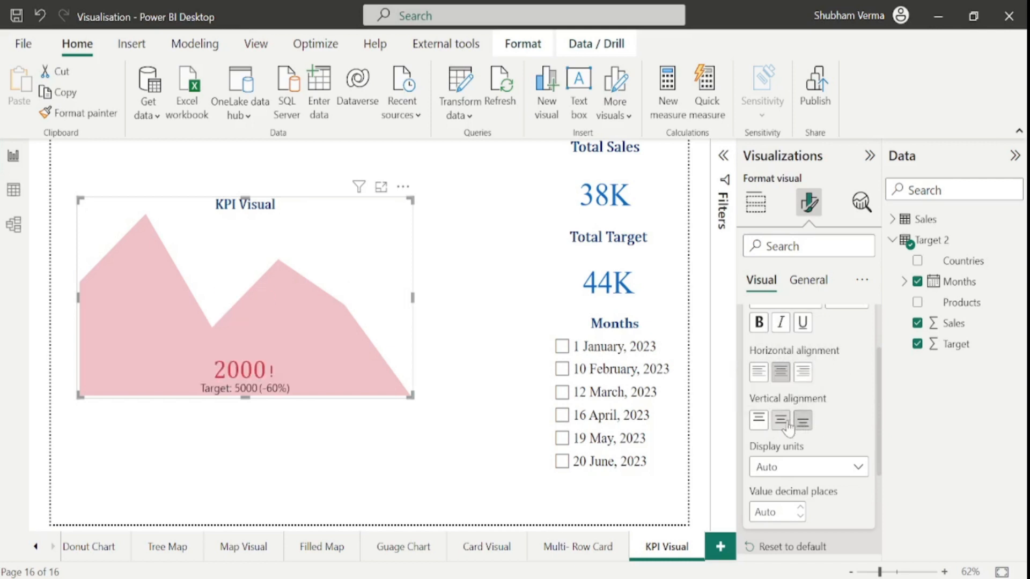
left_click(786, 423)
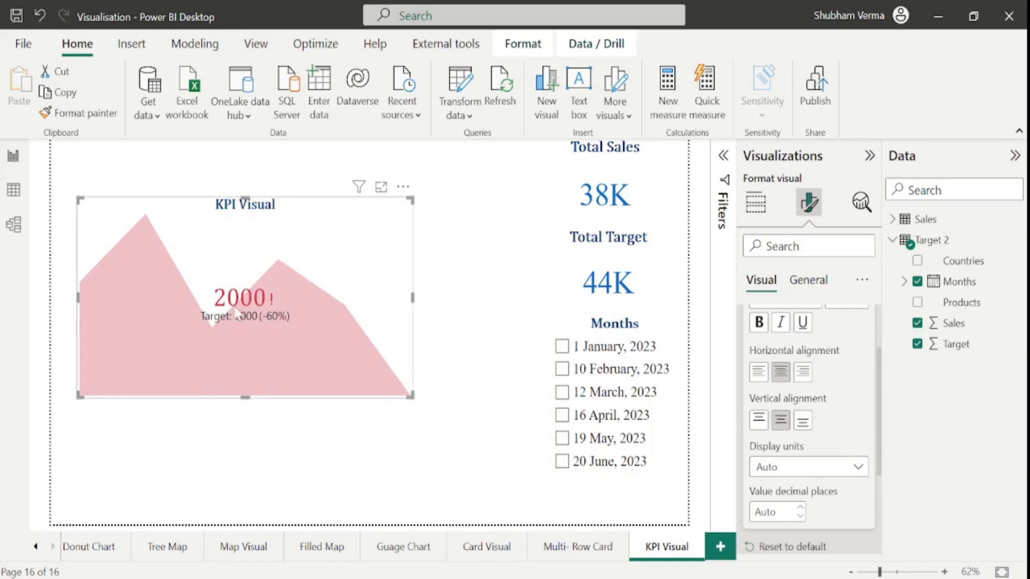
Try Thousands as the callout value's display units, and set the units to None.
left_click(859, 471)
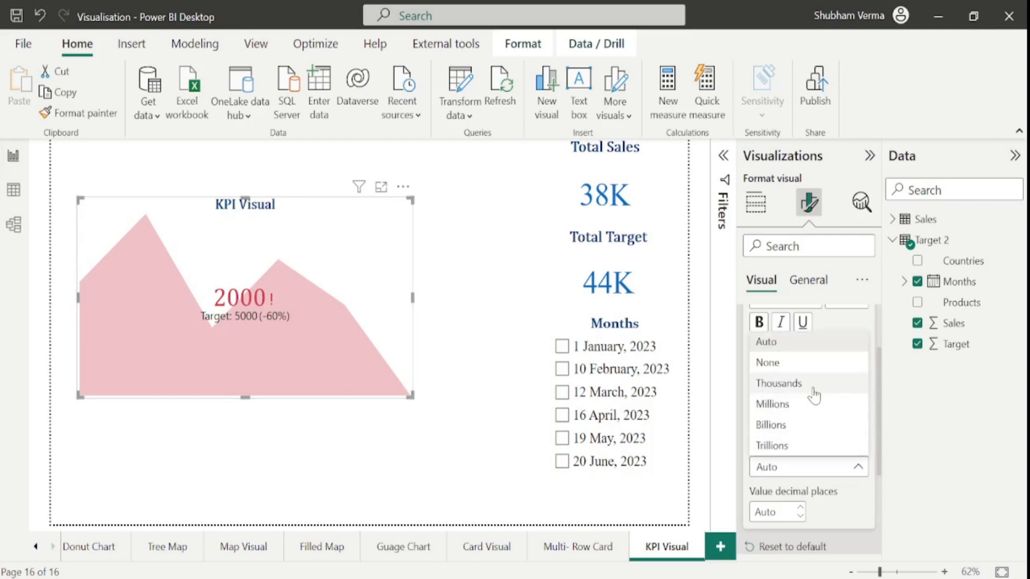
left_click(778, 383)
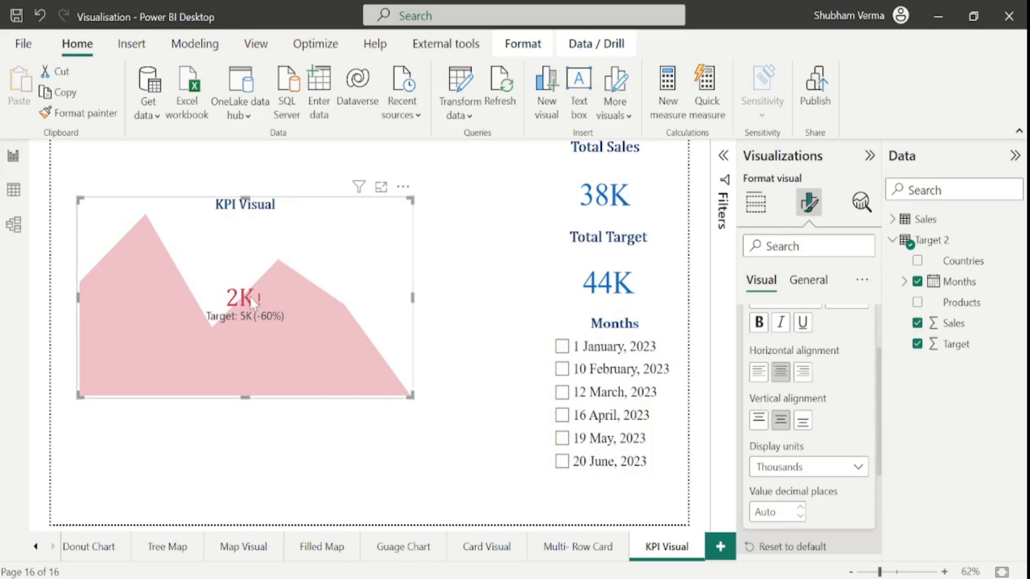
left_click(858, 469)
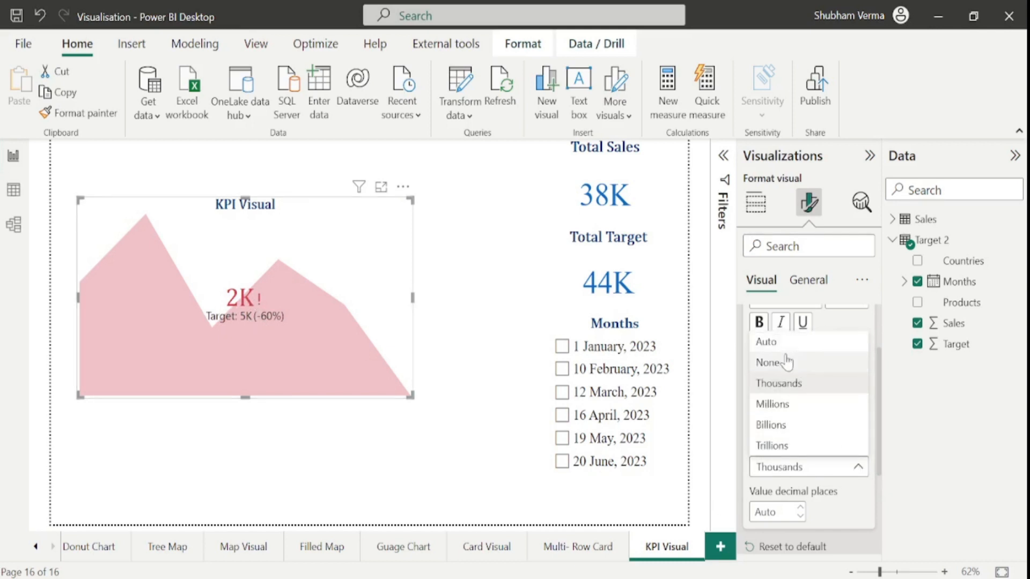
left_click(768, 363)
scroll(881, 431, "down", 3)
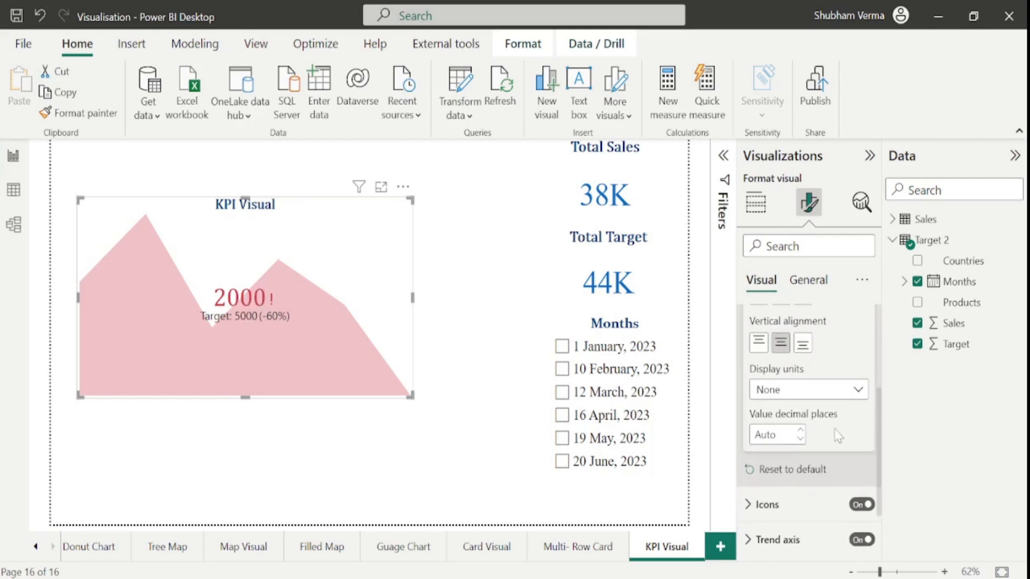
scroll(848, 439, "up", 6)
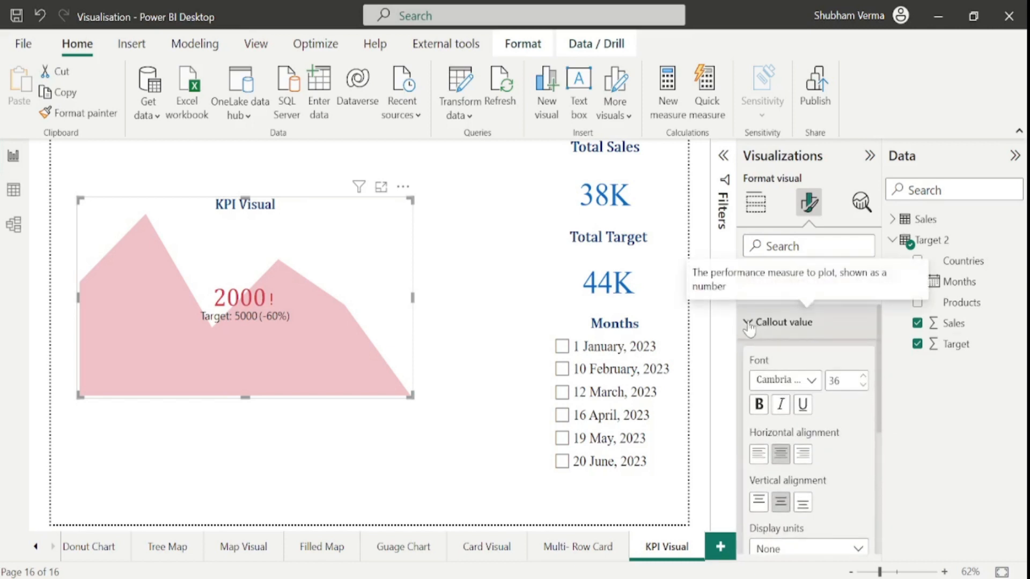
Try turning off the KPI visual's icons, and turn them back on.
left_click(748, 324)
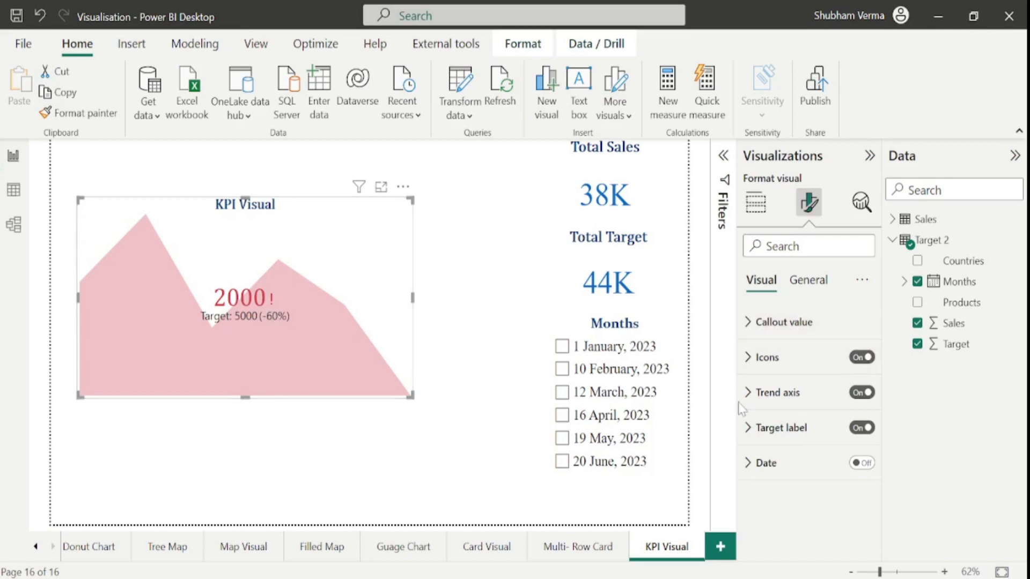
left_click(871, 360)
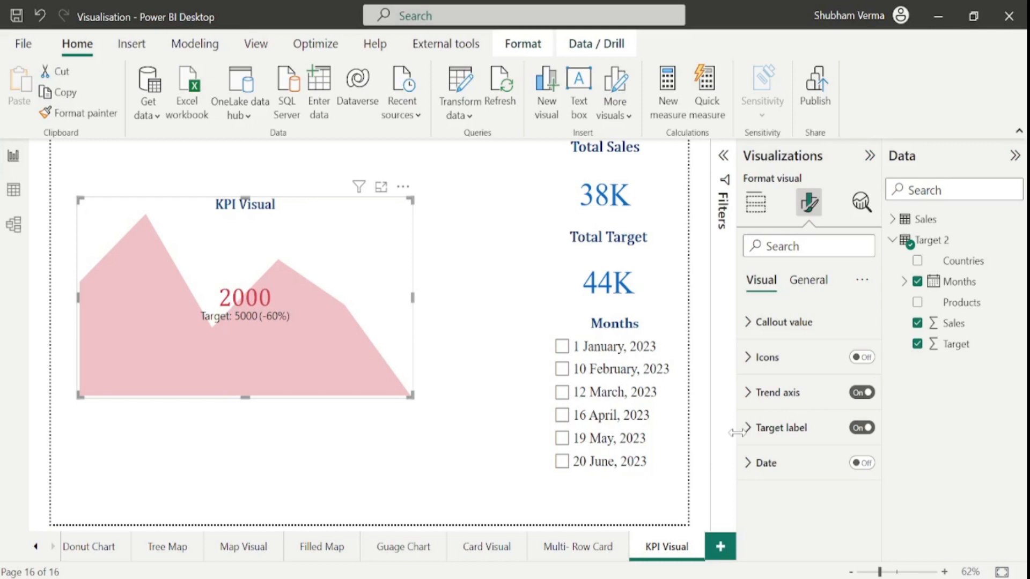
left_click(869, 358)
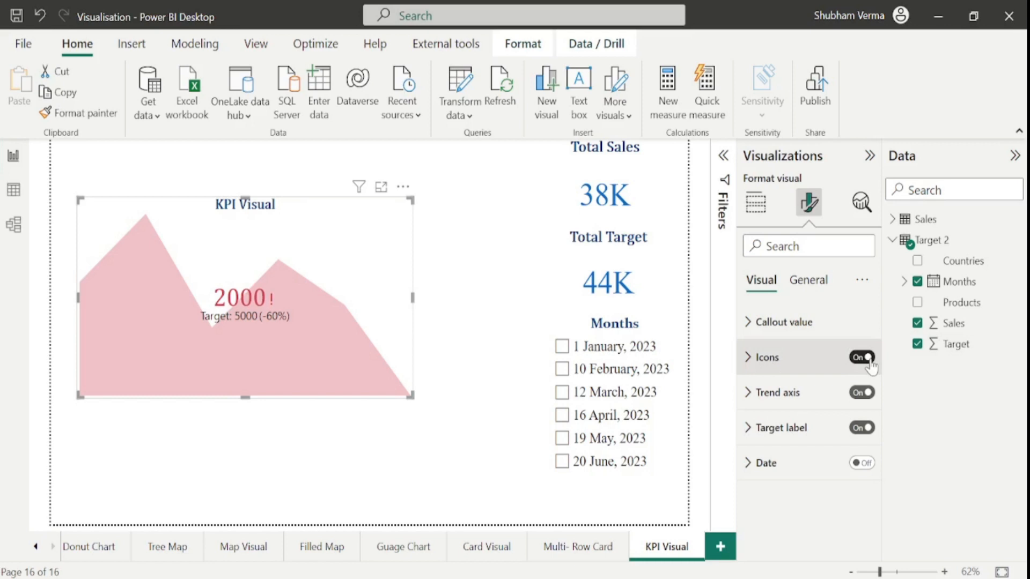
Try an icon size of 31 pt on the KPI visual, and reset the icon settings to default.
left_click(748, 359)
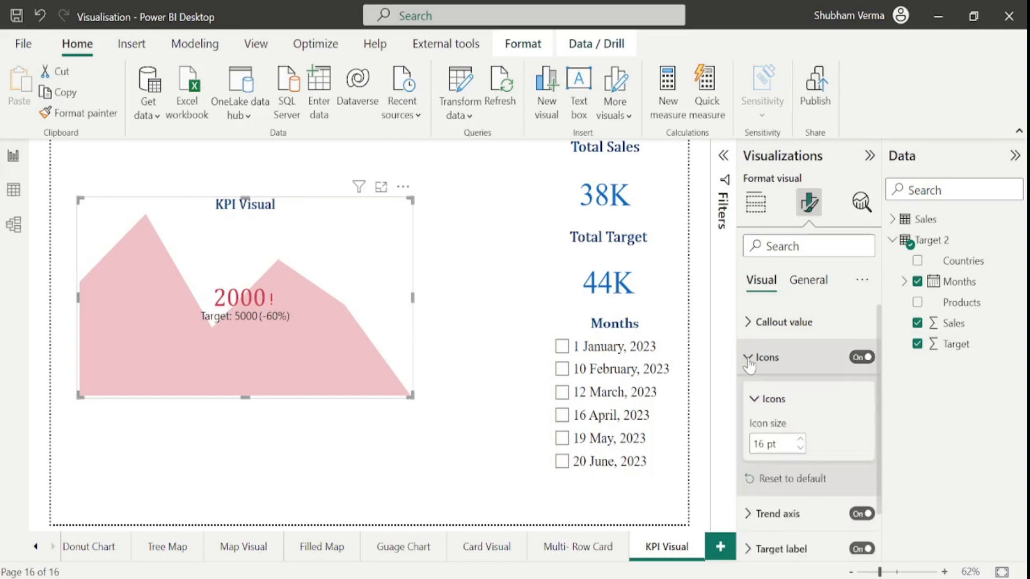
left_click(800, 441)
left_click(800, 441)
left_click(800, 441)
left_click(800, 441)
left_click(800, 439)
left_click(800, 439)
left_click(800, 440)
left_click(800, 440)
left_click(800, 449)
left_click(800, 448)
left_click(800, 449)
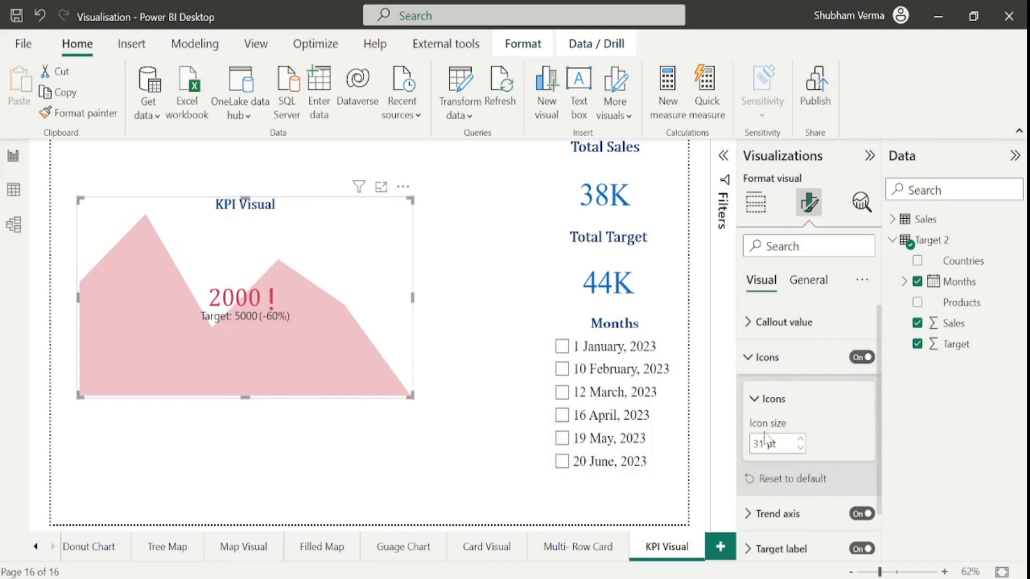
left_click(804, 488)
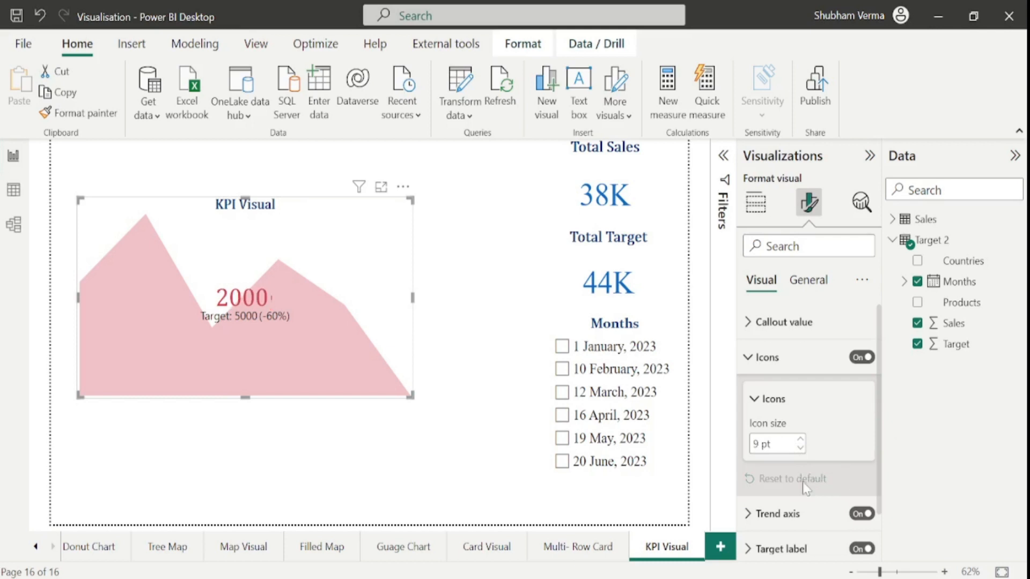
left_click(748, 364)
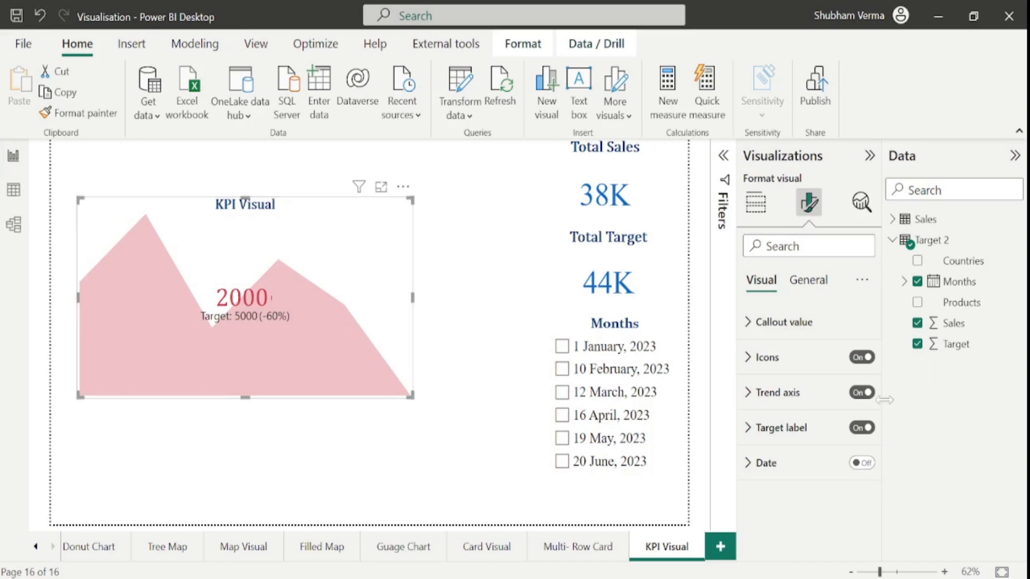
Turn the KPI visual's trend axis off and on again, and set its direction to Low is good.
left_click(863, 393)
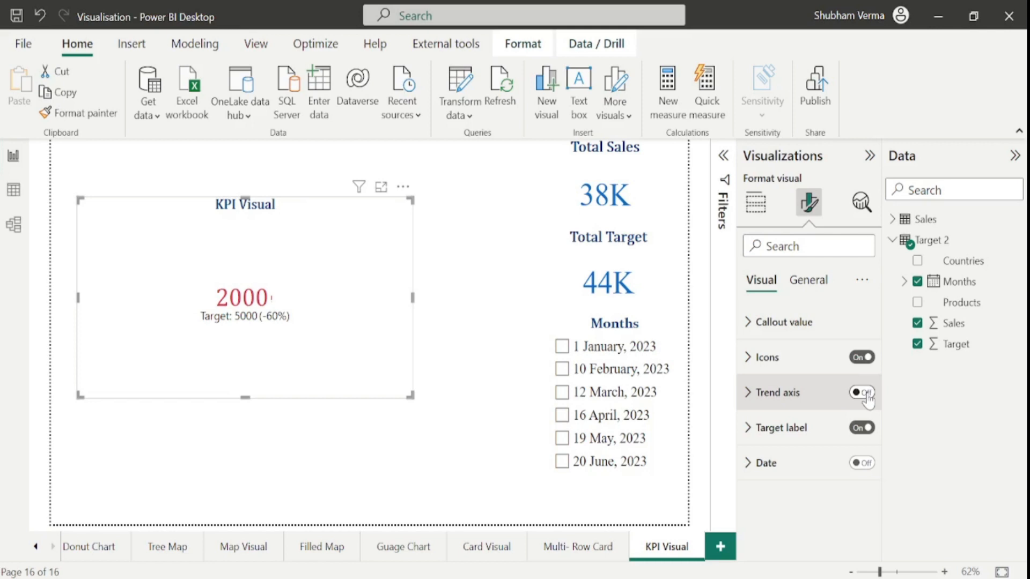
left_click(863, 393)
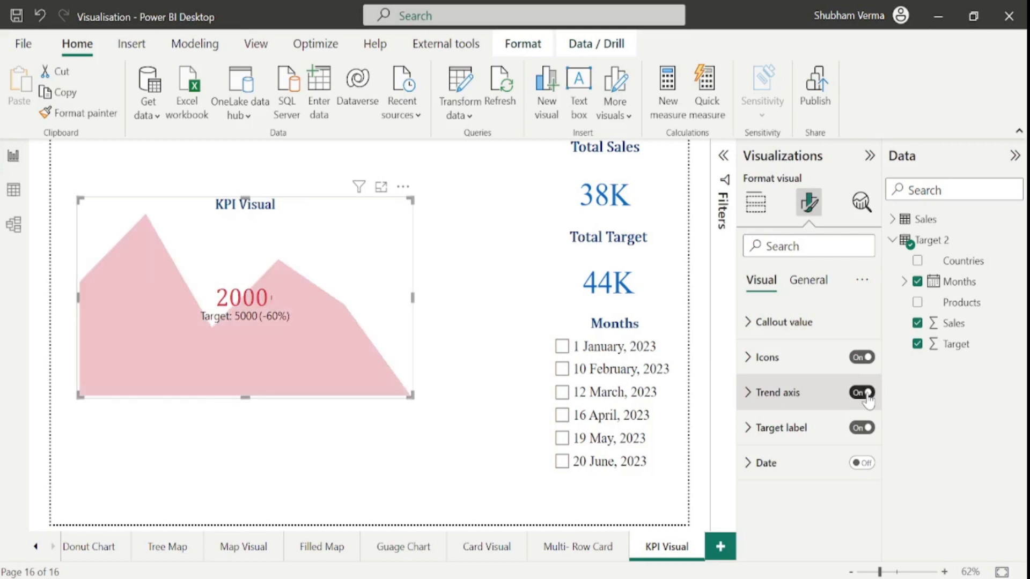
left_click(748, 396)
scroll(879, 432, "down", 2)
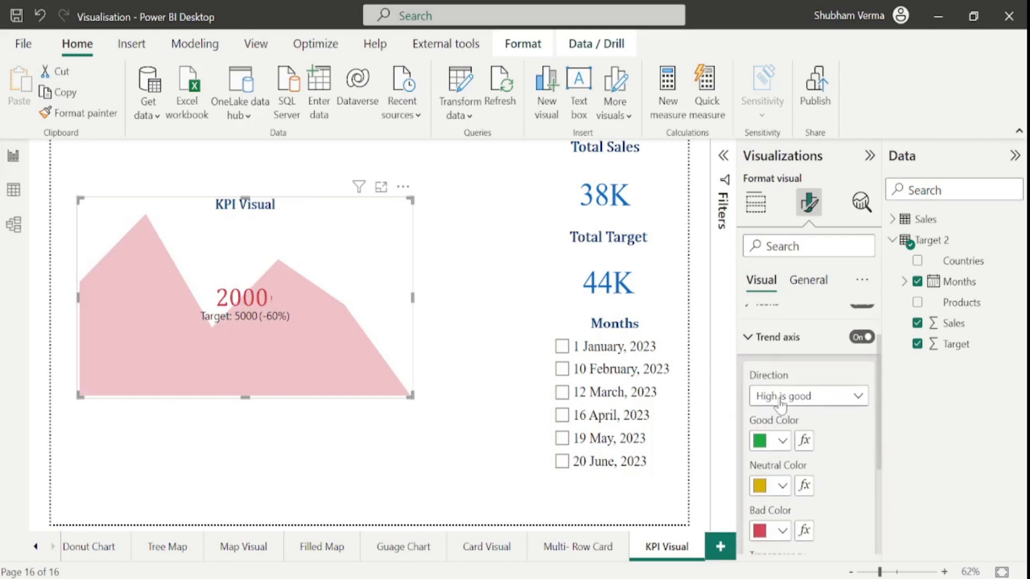
left_click(859, 400)
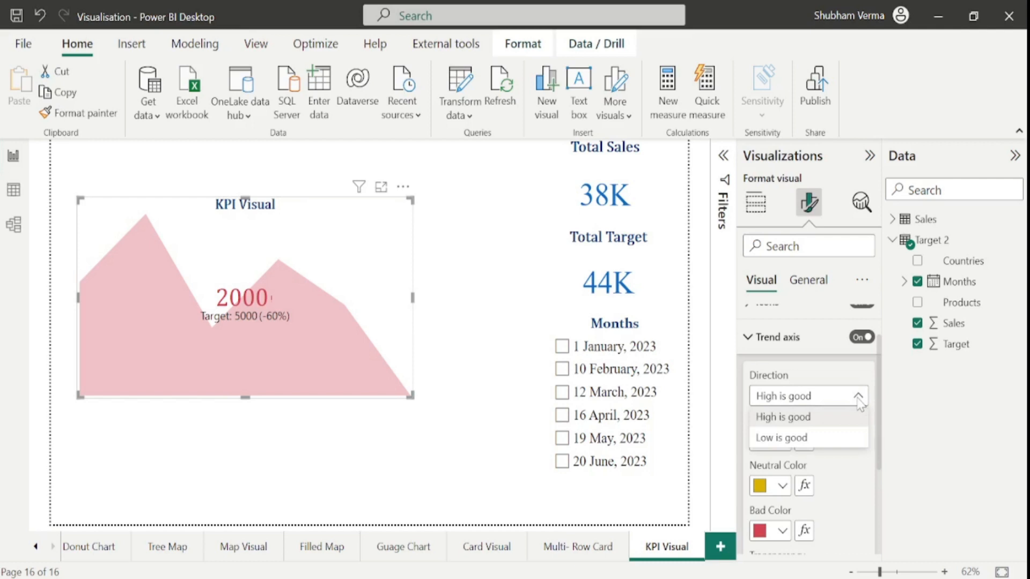
left_click(807, 438)
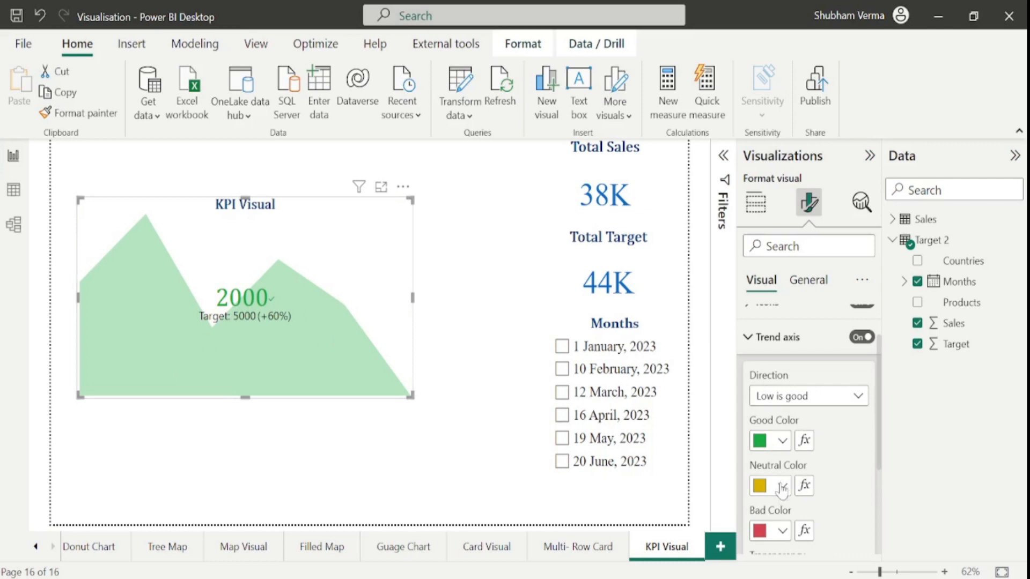
Set the trend axis's good color to a darker blue and its bad color to orange.
left_click(782, 441)
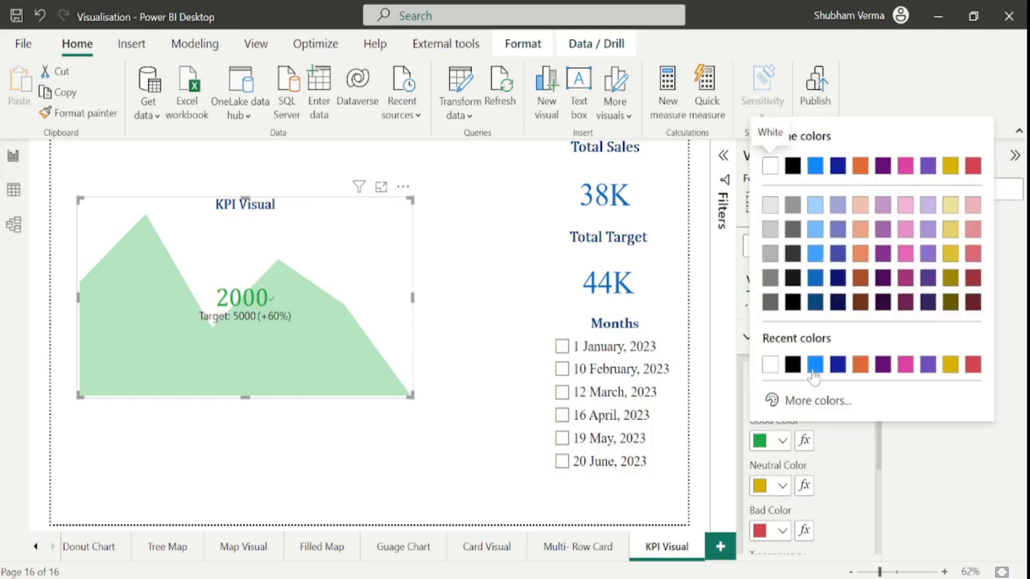
left_click(815, 278)
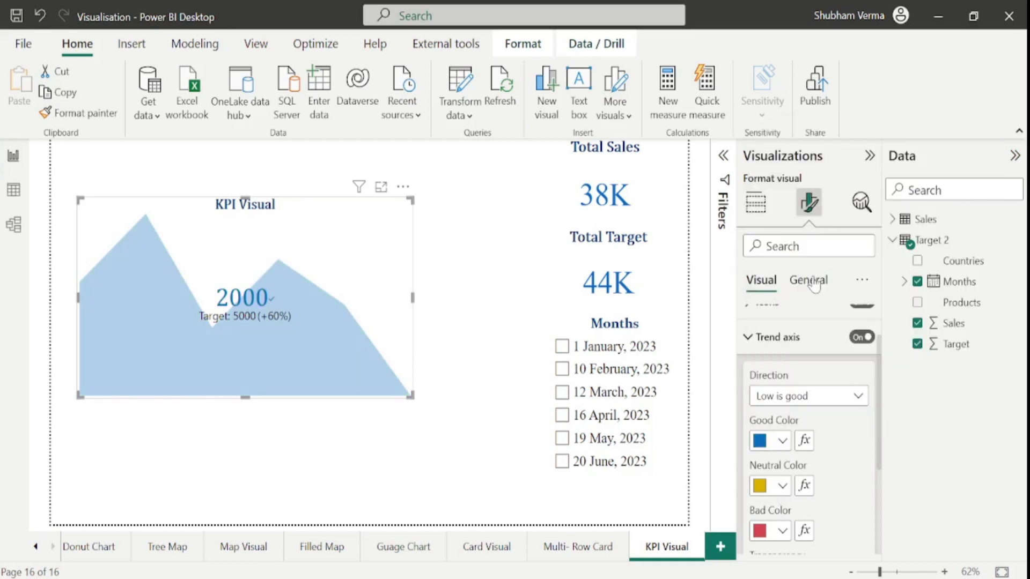
left_click(783, 531)
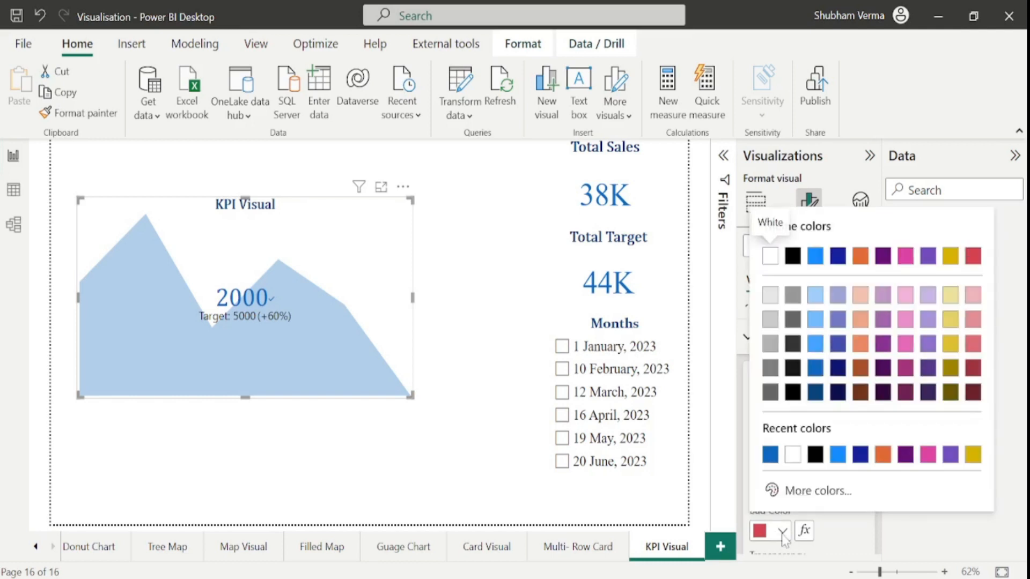
left_click(883, 455)
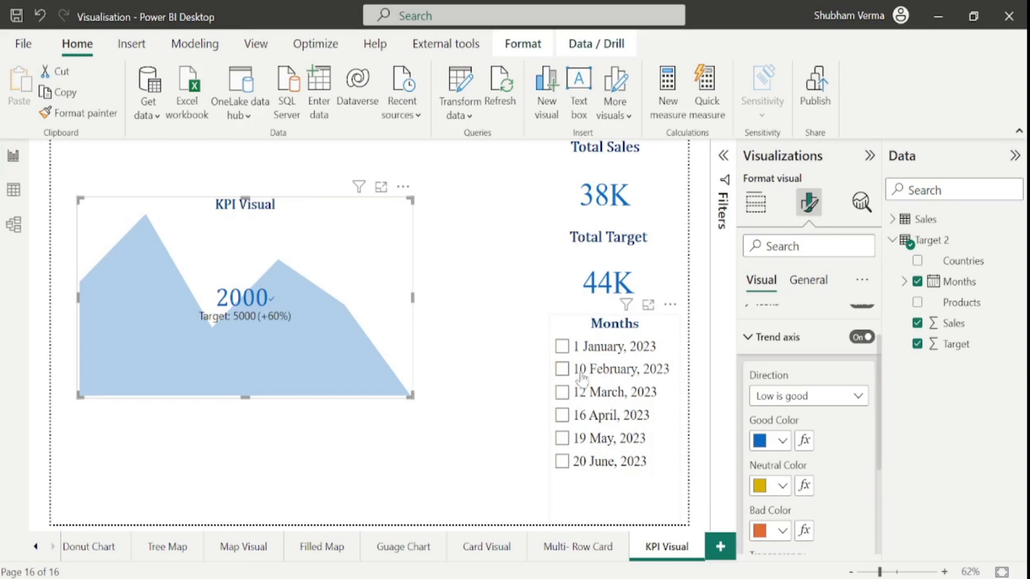
Check the trend colors for 10 February, 2023, clear the Months slicer, and reselect the KPI visual.
left_click(561, 370)
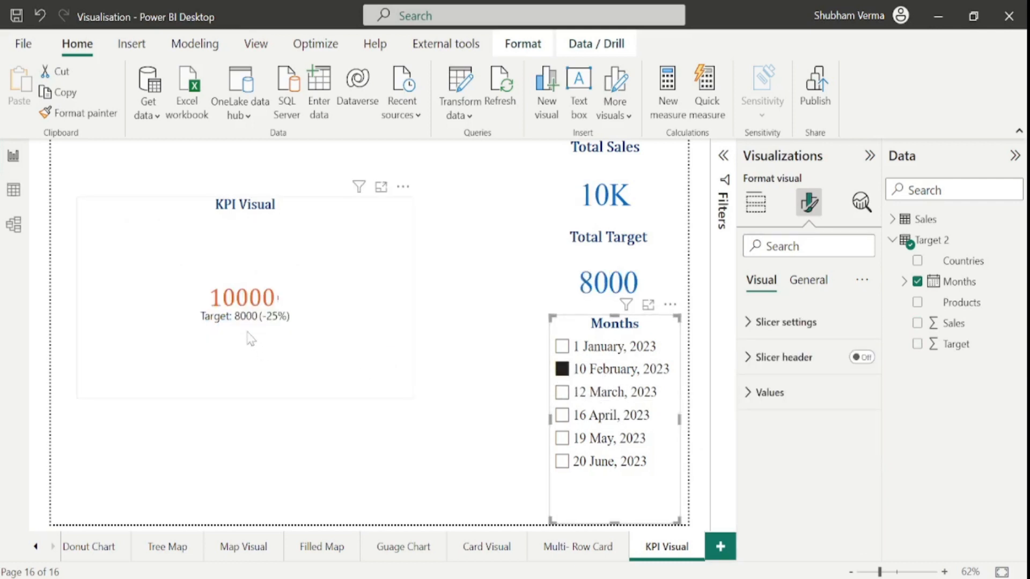
left_click(561, 369)
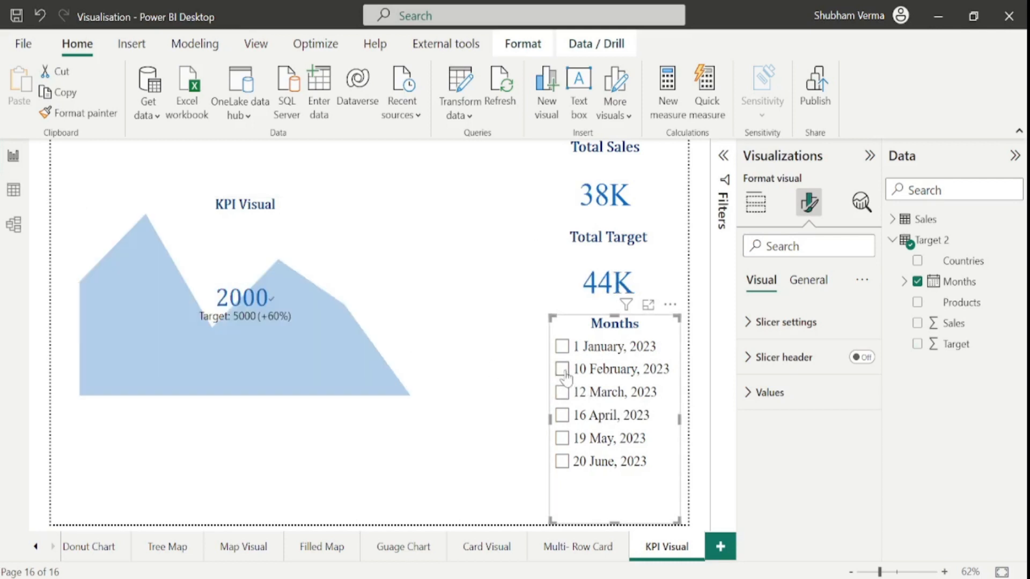
left_click(381, 286)
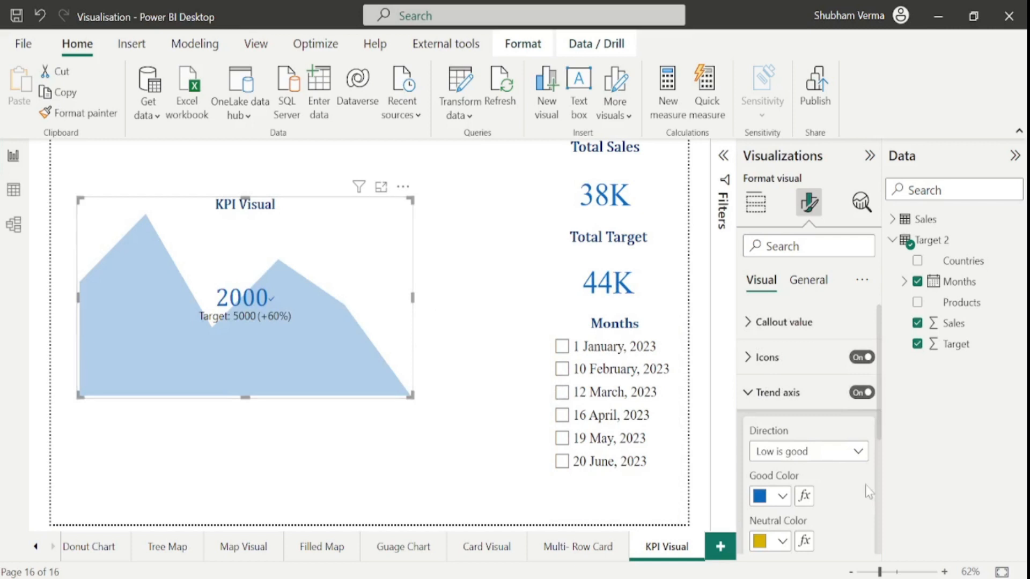
Set the trend axis transparency to about 32%.
scroll(882, 491, "down", 5)
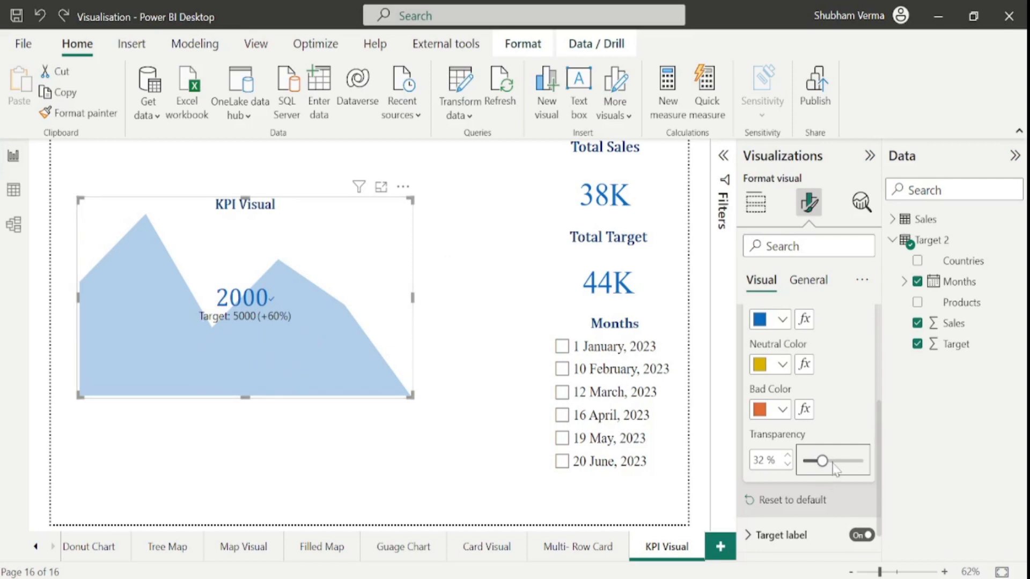
mouse_move(825, 460)
left_mouse_down()
mouse_move(863, 462)
mouse_move(823, 463)
left_mouse_up()
scroll(805, 429, "up", 3)
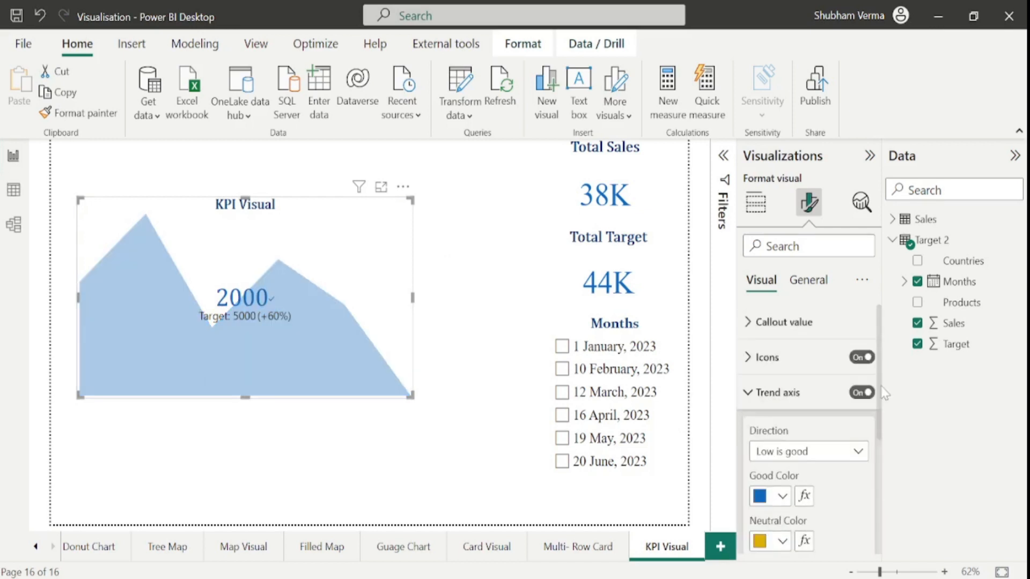
left_click(748, 394)
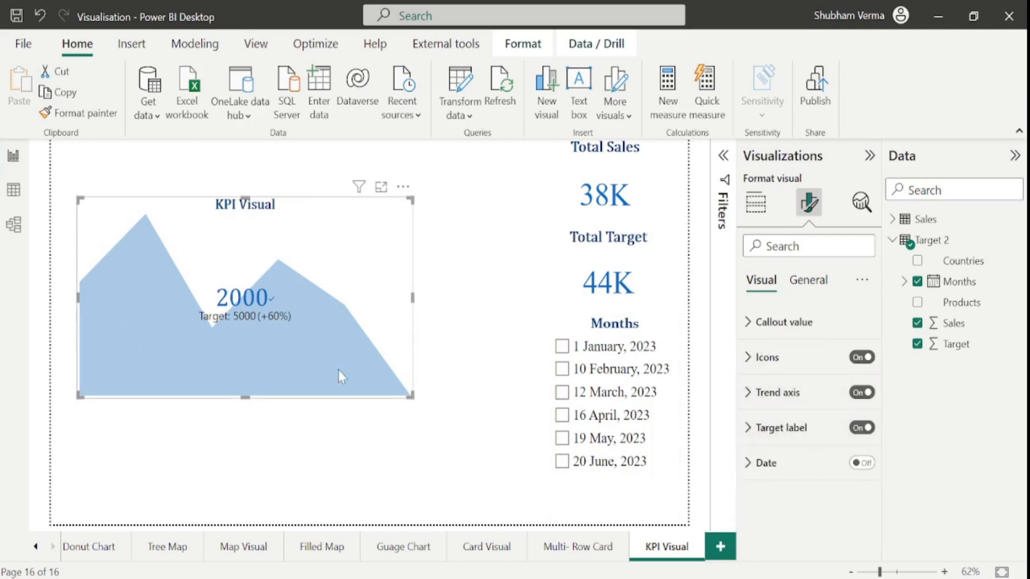
Turn the target label off and on again, and set its values' font size to 21.
left_click(868, 433)
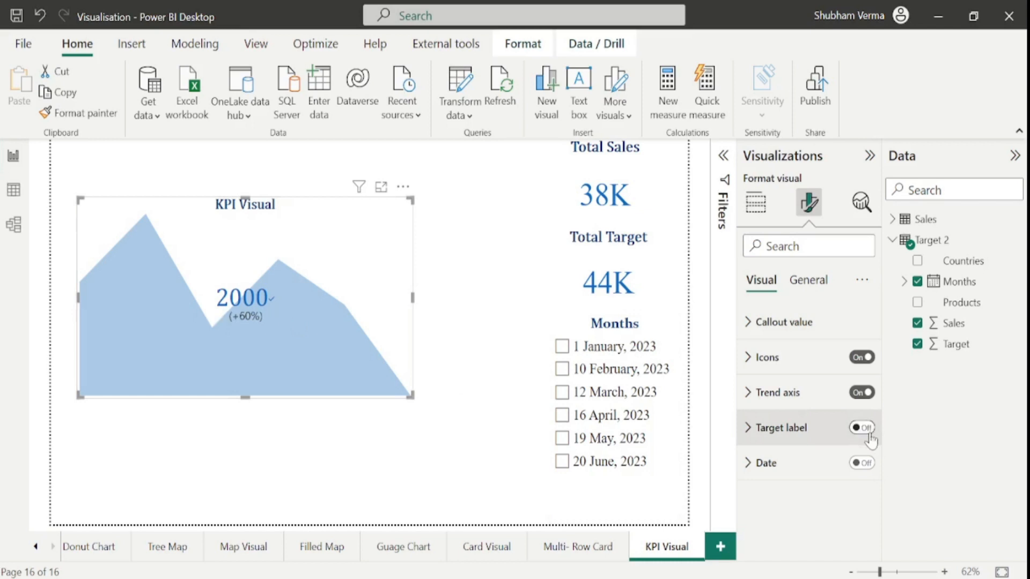
left_click(867, 432)
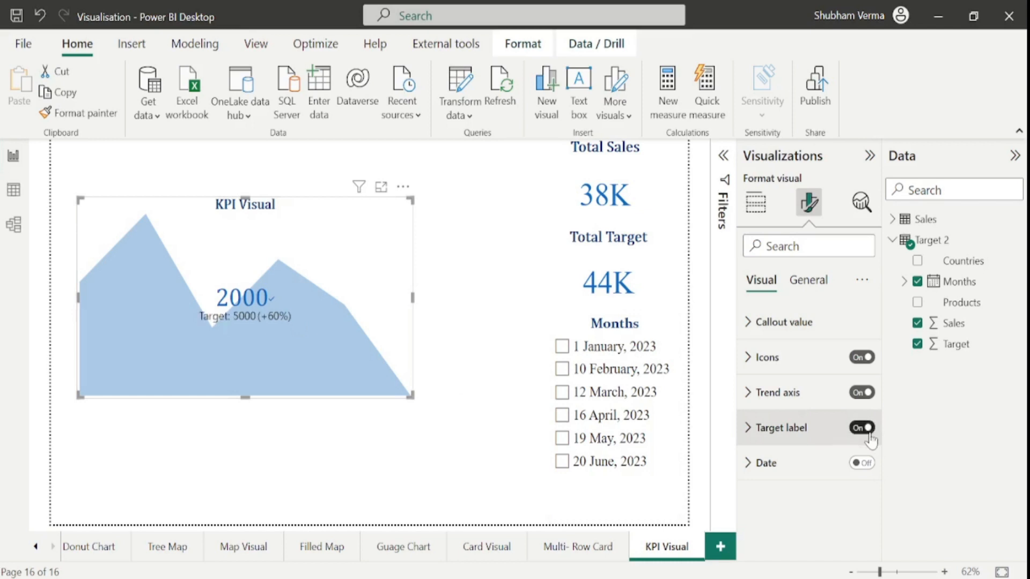
left_click(748, 432)
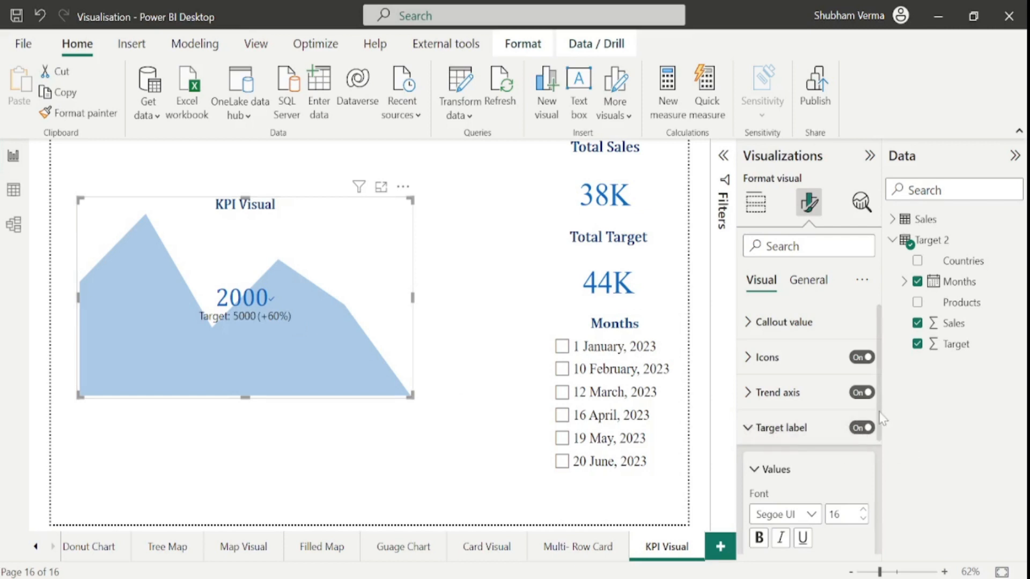
left_click_drag(880, 417, 880, 478)
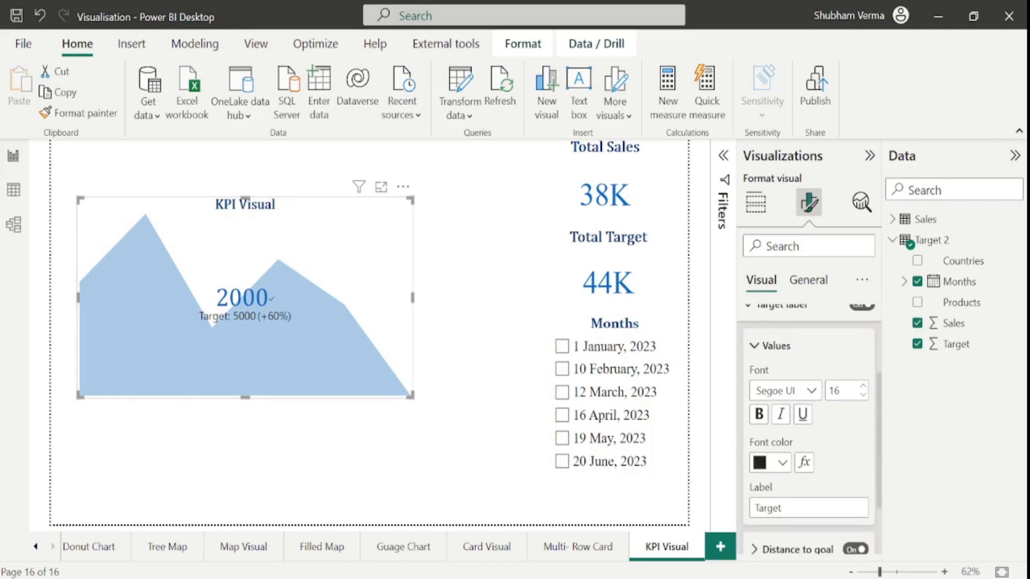
left_click(863, 387)
left_click(863, 386)
left_click(863, 386)
left_click(863, 386)
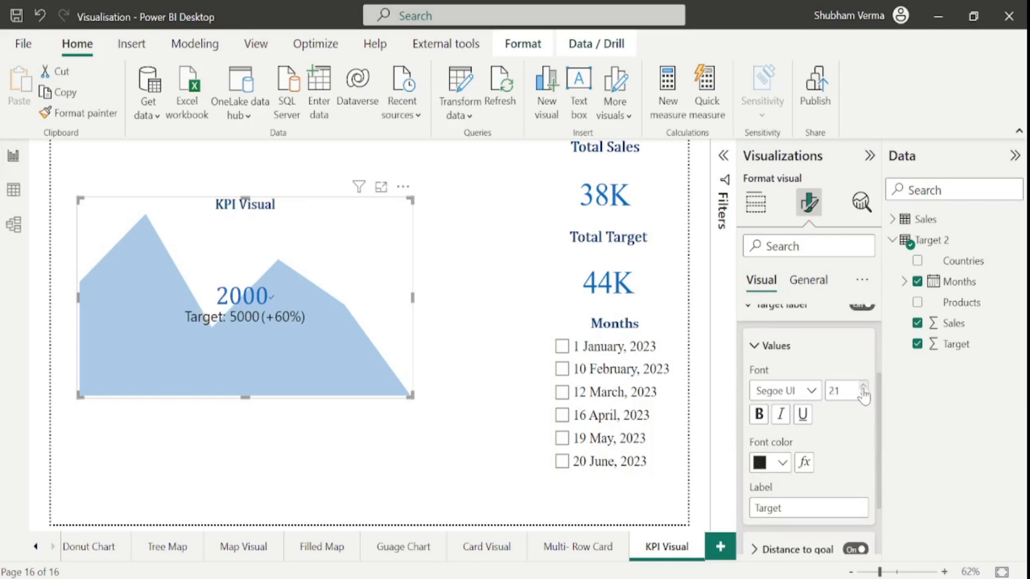
Format the target label's values in bold Georgia with a dark purple font color.
left_click(812, 391)
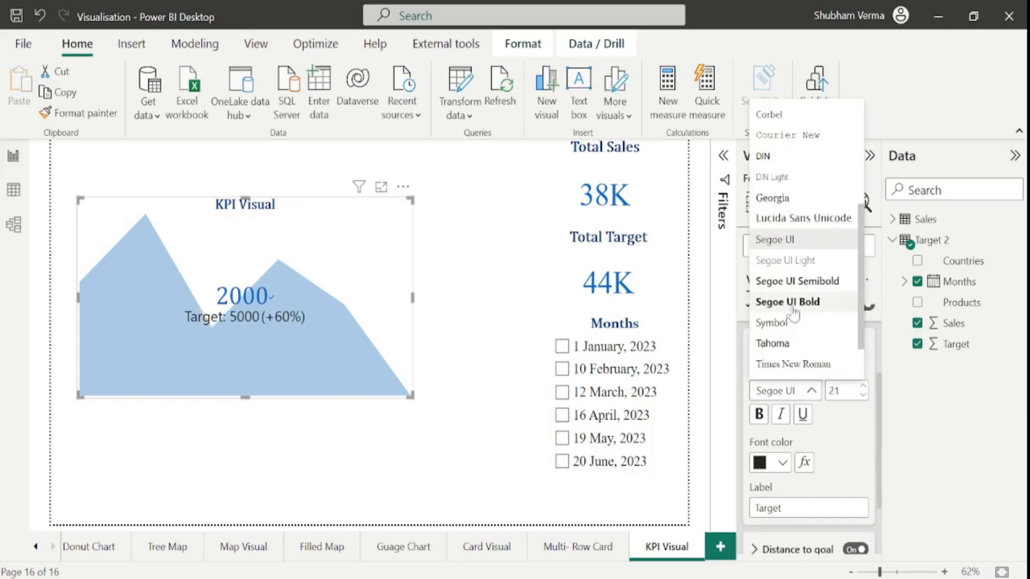
left_click(784, 200)
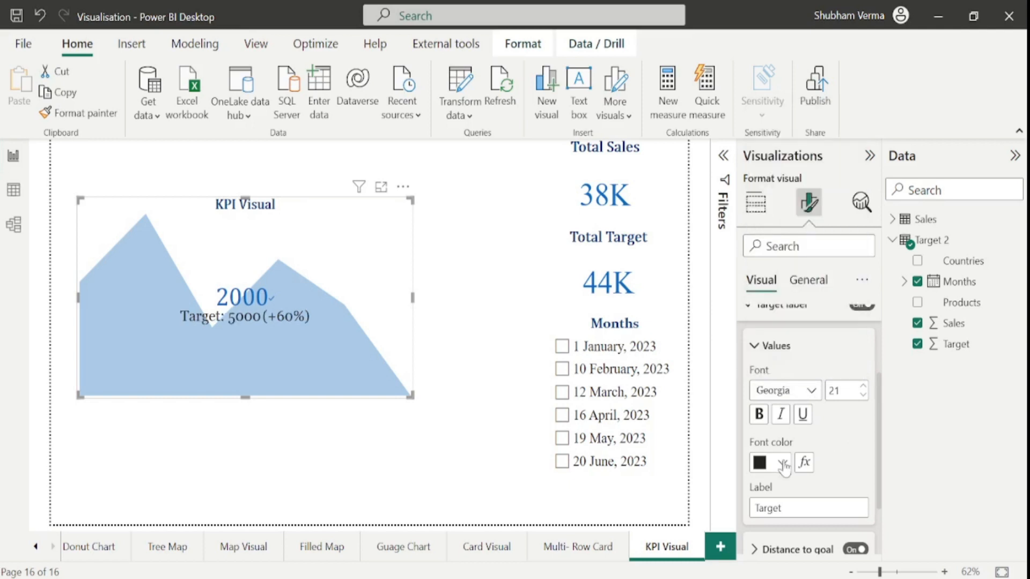
left_click(783, 464)
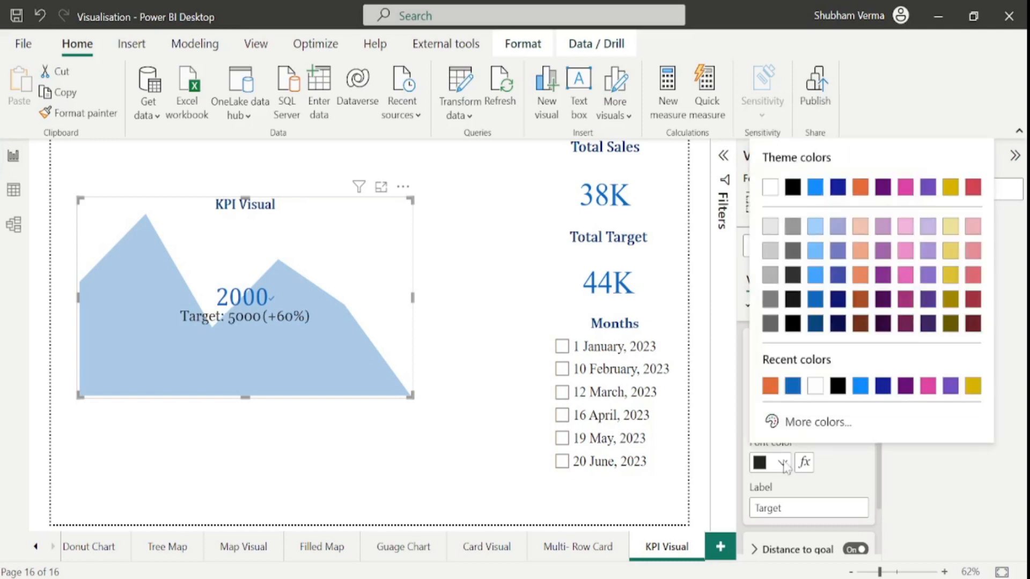
left_click(883, 277)
left_click(760, 414)
Change the target label's text to Goal, and turn Distance to goal off and on again.
scroll(764, 424, "down", 2)
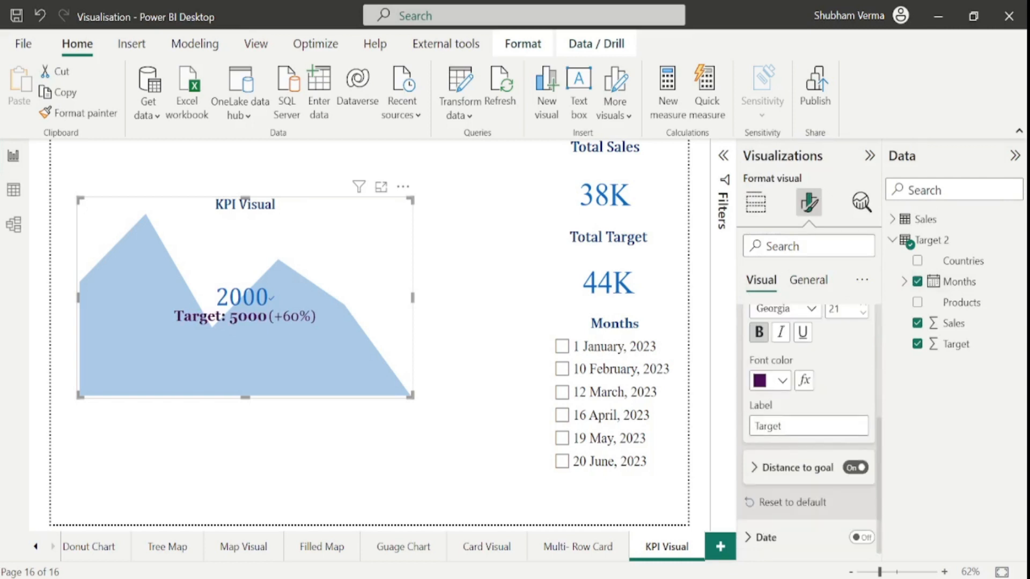
left_click_drag(788, 426, 627, 445)
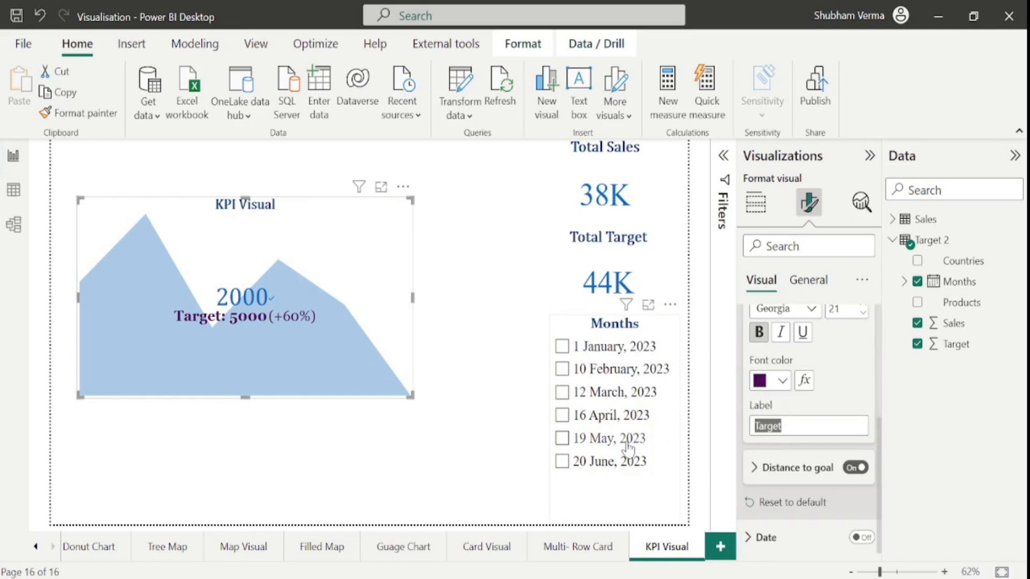
type("Goal")
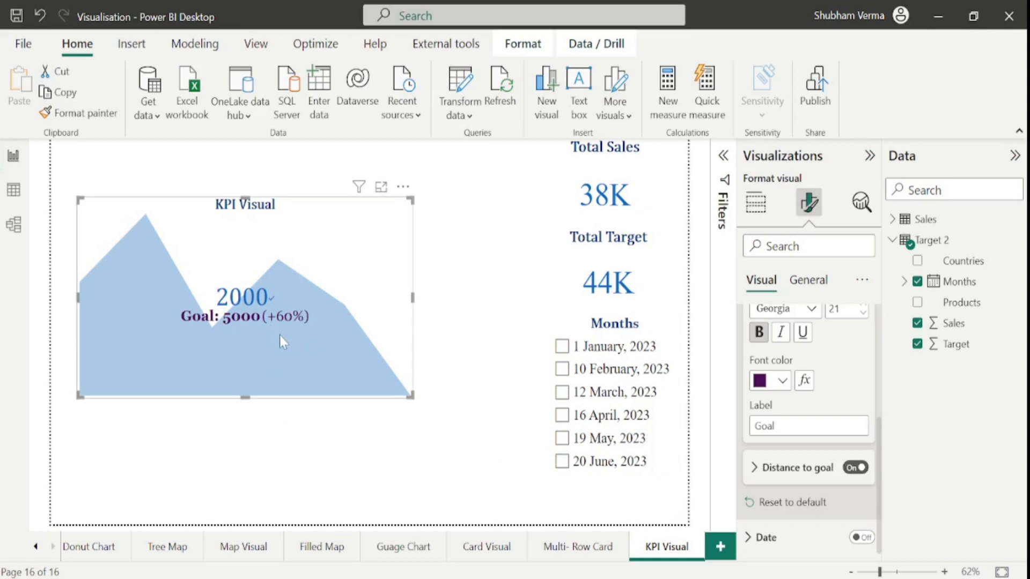
left_click(858, 468)
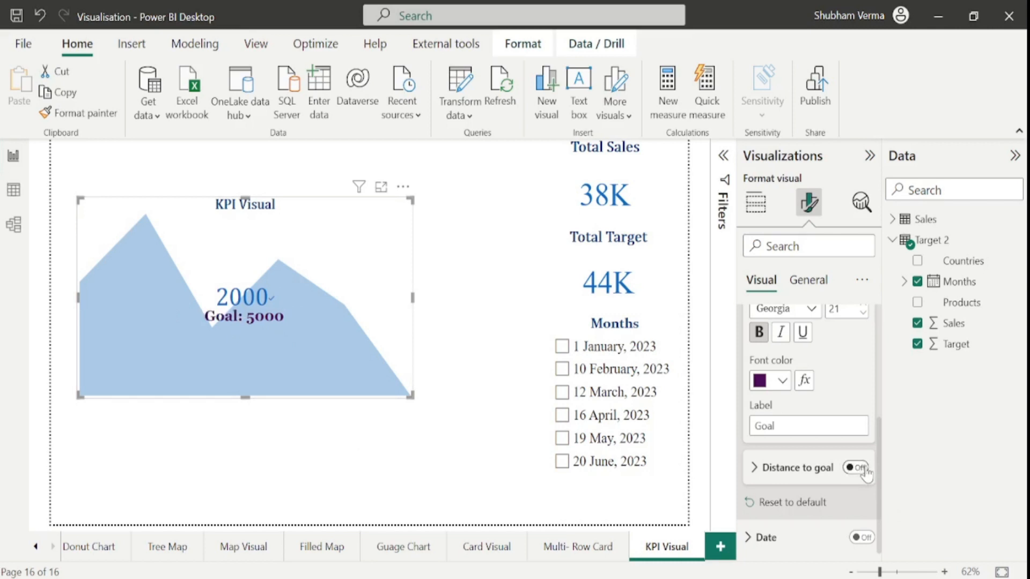
left_click(863, 470)
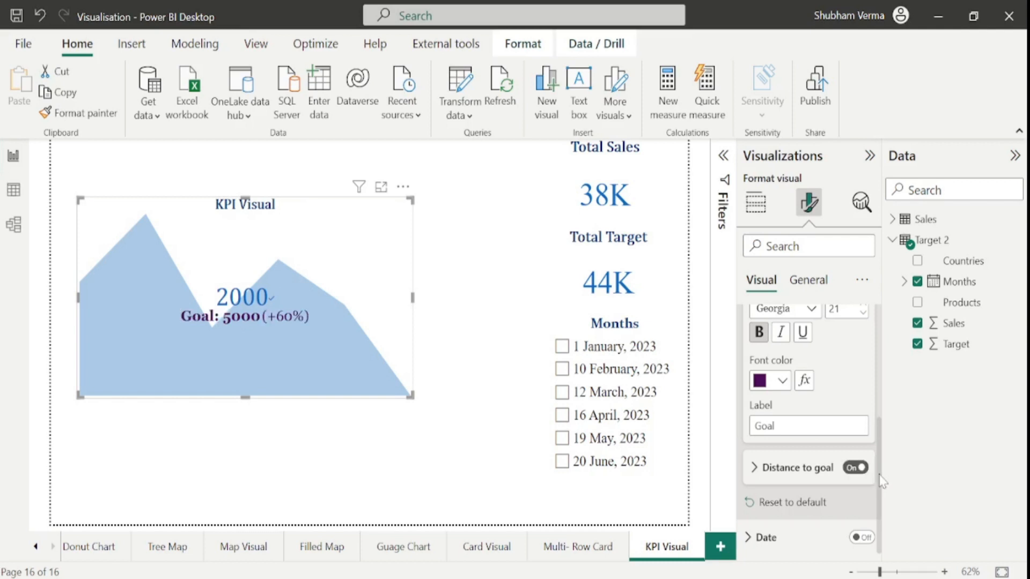
Collapse the target label settings and turn on the date in the KPI visual.
scroll(872, 354, "up", 4)
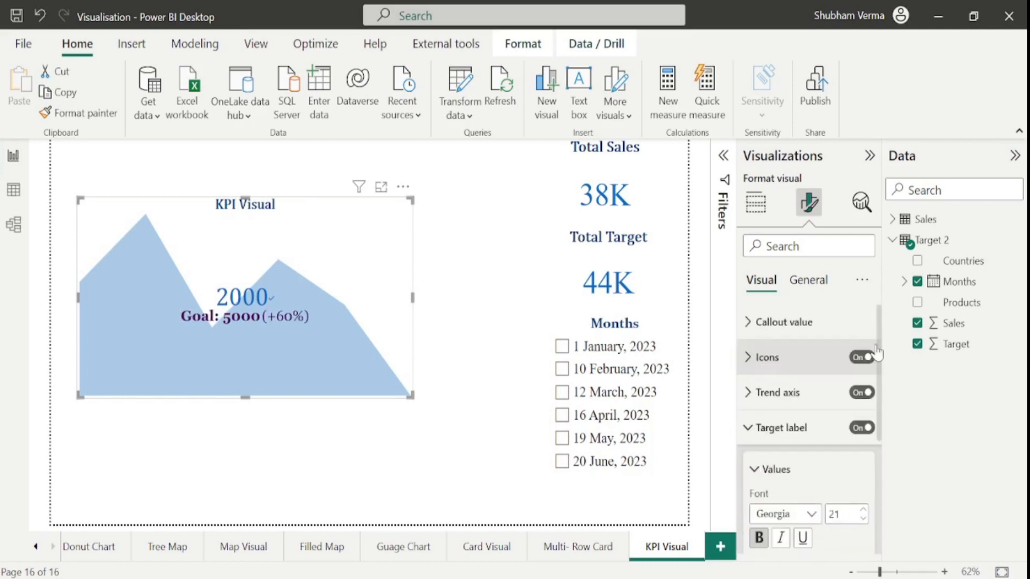
left_click(750, 429)
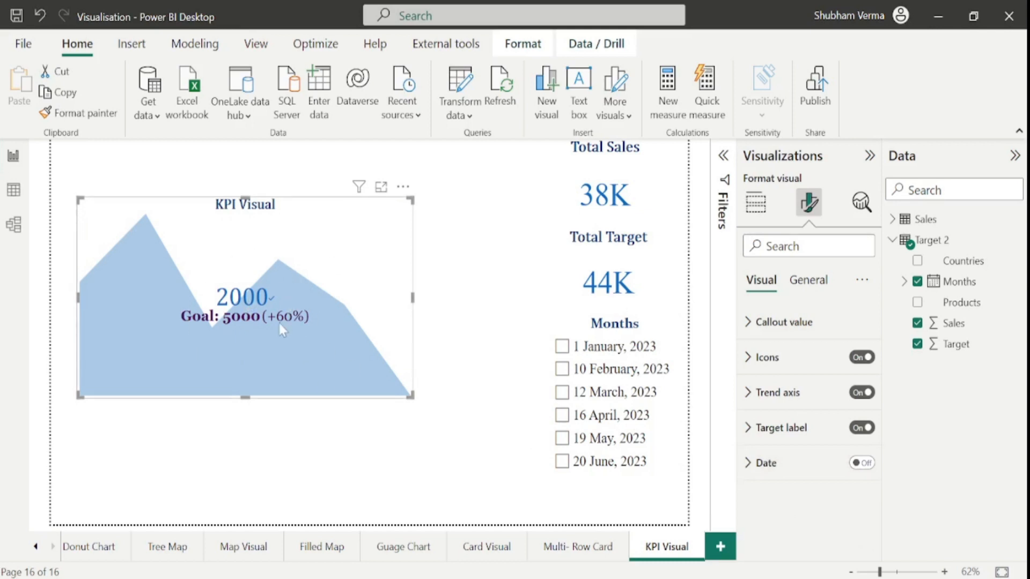
left_click(863, 463)
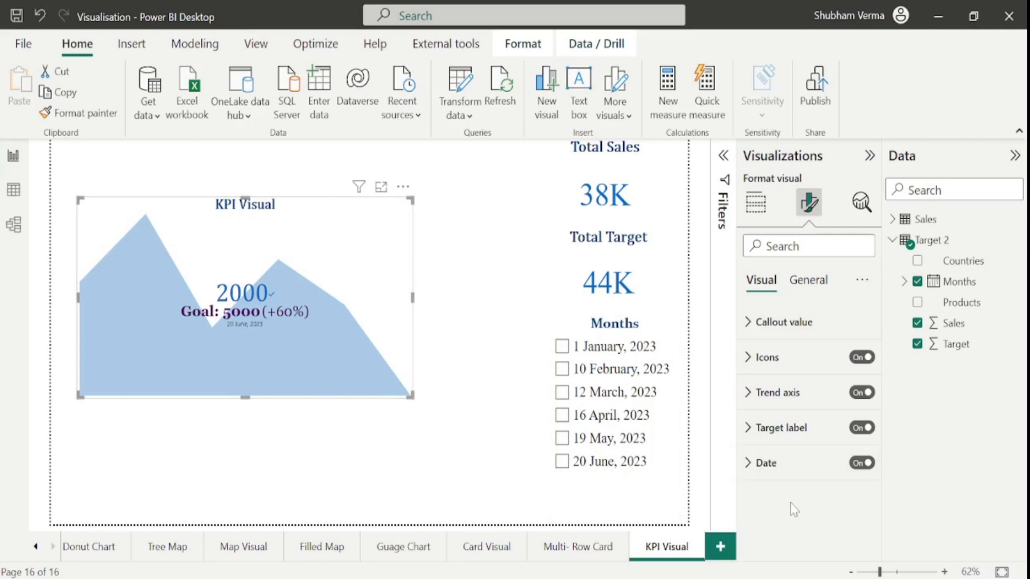
Set the font size of the KPI visual's date to 17.
left_click(749, 464)
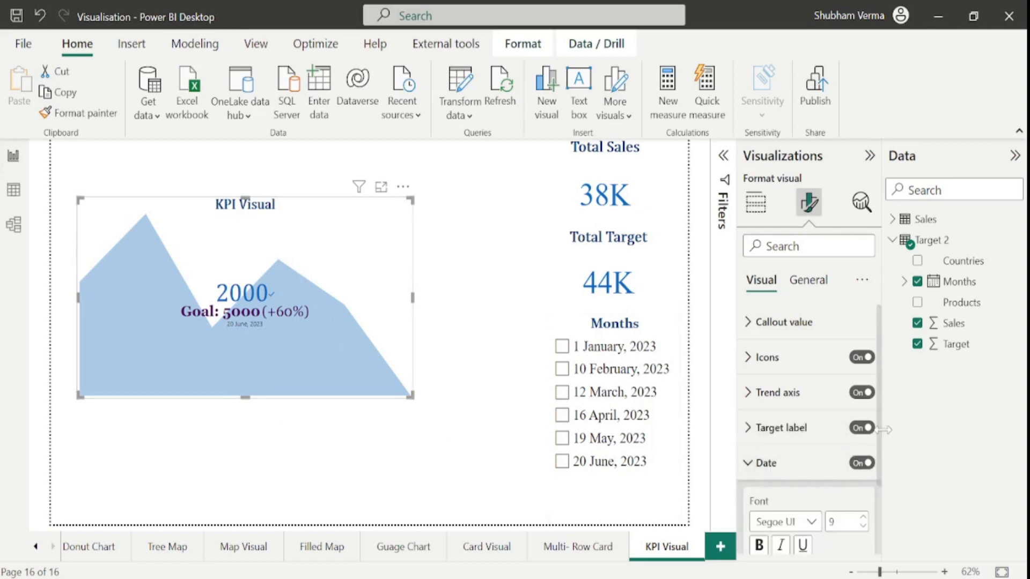
scroll(882, 441, "down", 1)
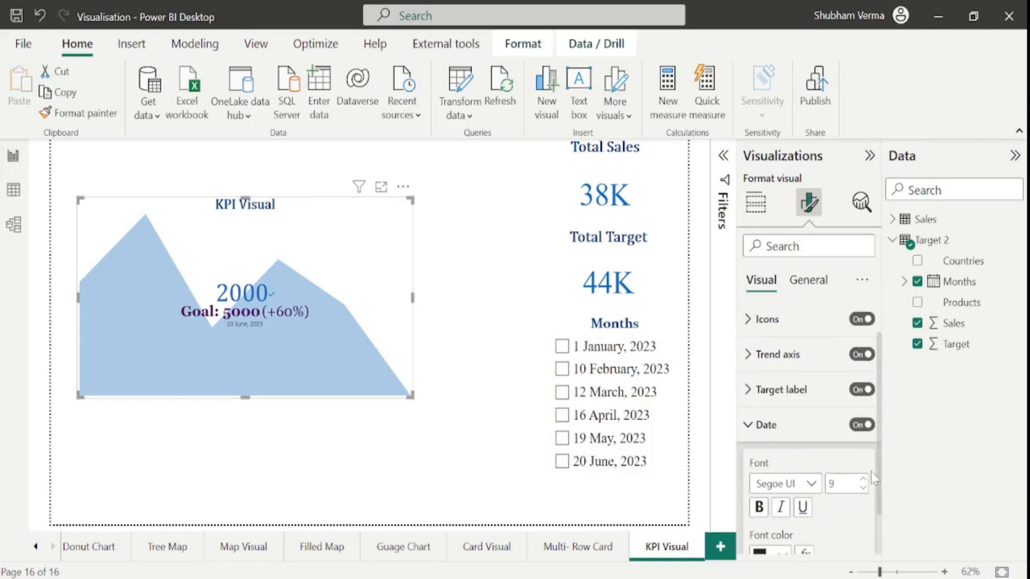
left_click(863, 479)
left_click(863, 479)
left_click(863, 479)
left_click(863, 479)
left_click(863, 479)
left_click(863, 479)
left_click(863, 478)
left_click(864, 479)
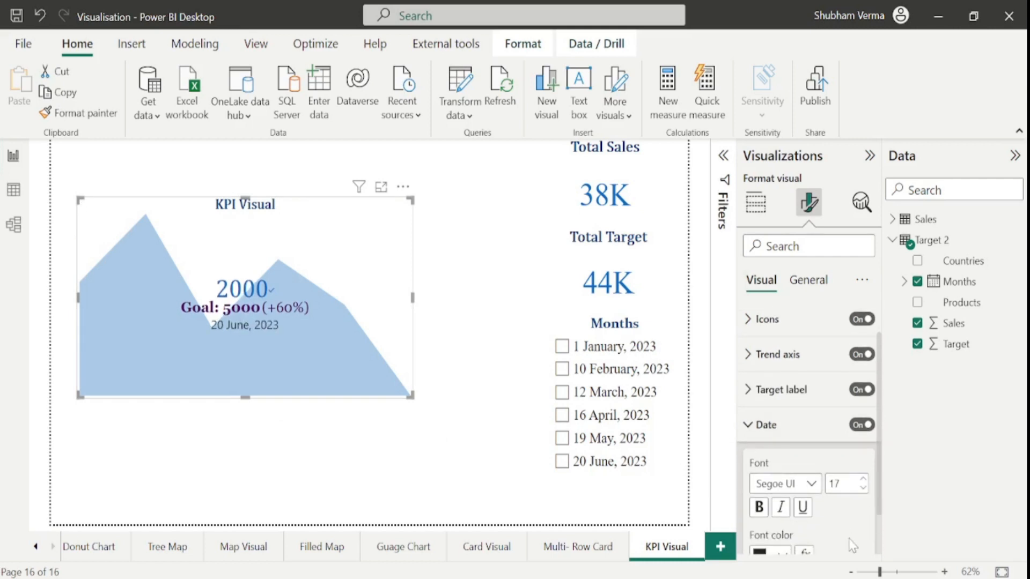
Format the KPI visual's date in Georgia with the dark blue font color #094780 (Theme color 1, 50% darker).
left_click(808, 484)
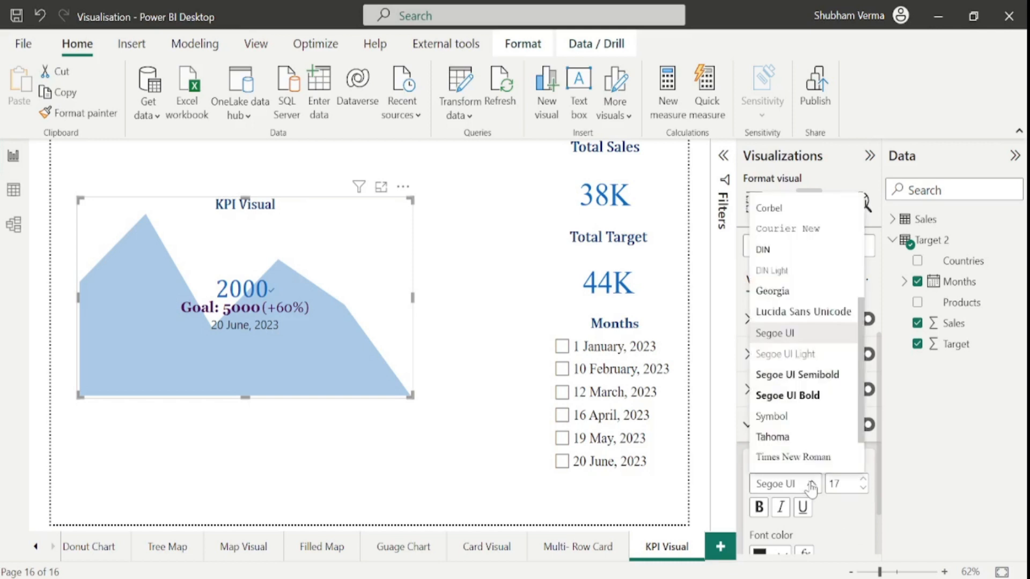
left_click(791, 299)
scroll(885, 491, "down", 1)
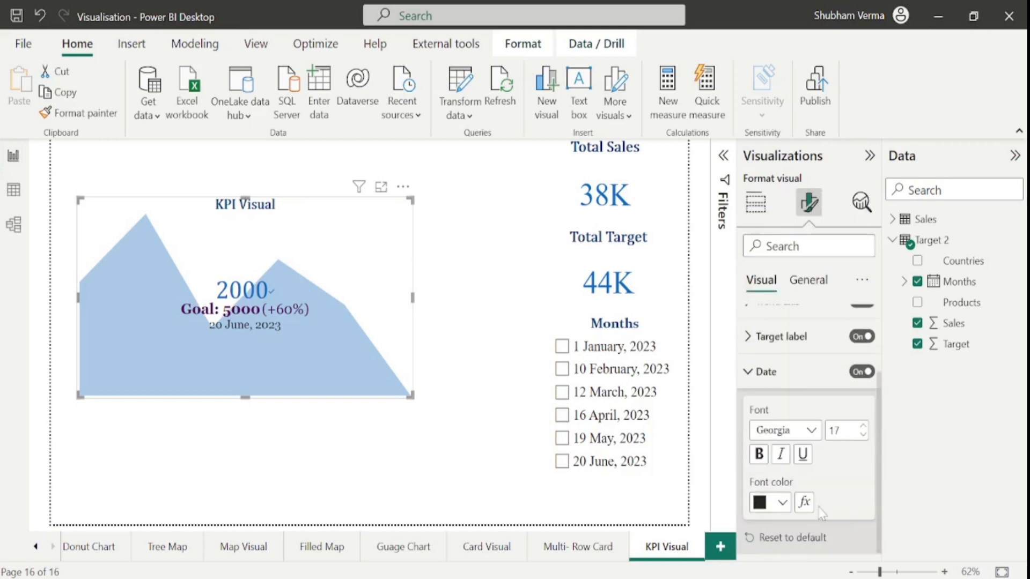
left_click(782, 502)
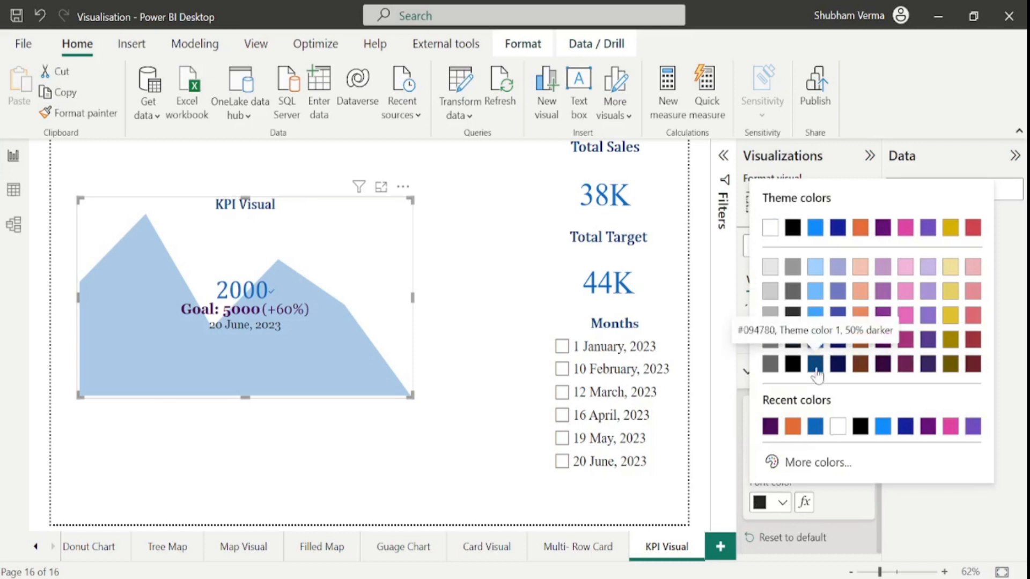
left_click(816, 365)
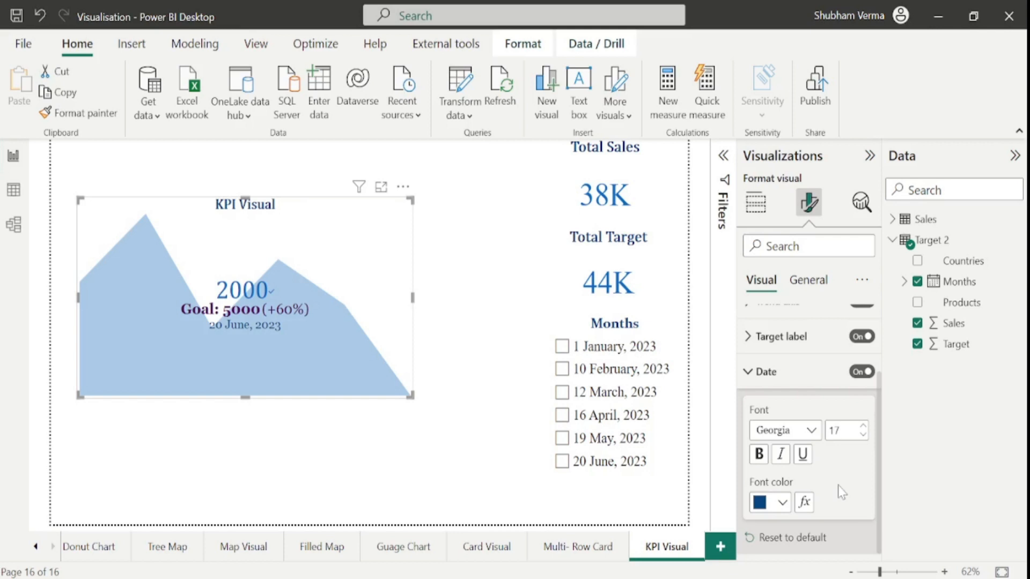
Switch to the YouTube channel in the browser, look through its home page and popular videos, and open its playlists.
left_click(597, 578)
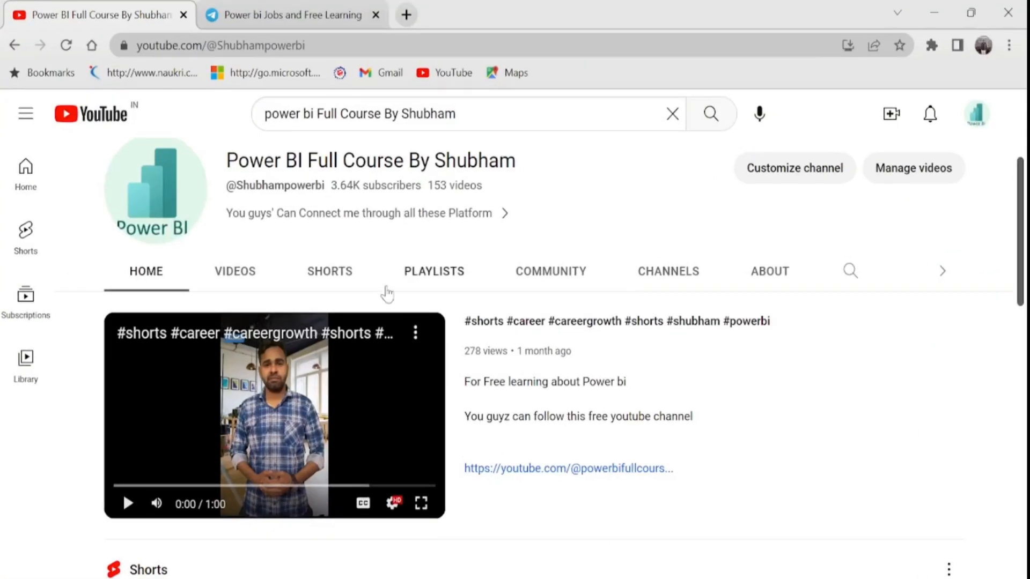
left_click_drag(226, 161, 528, 175)
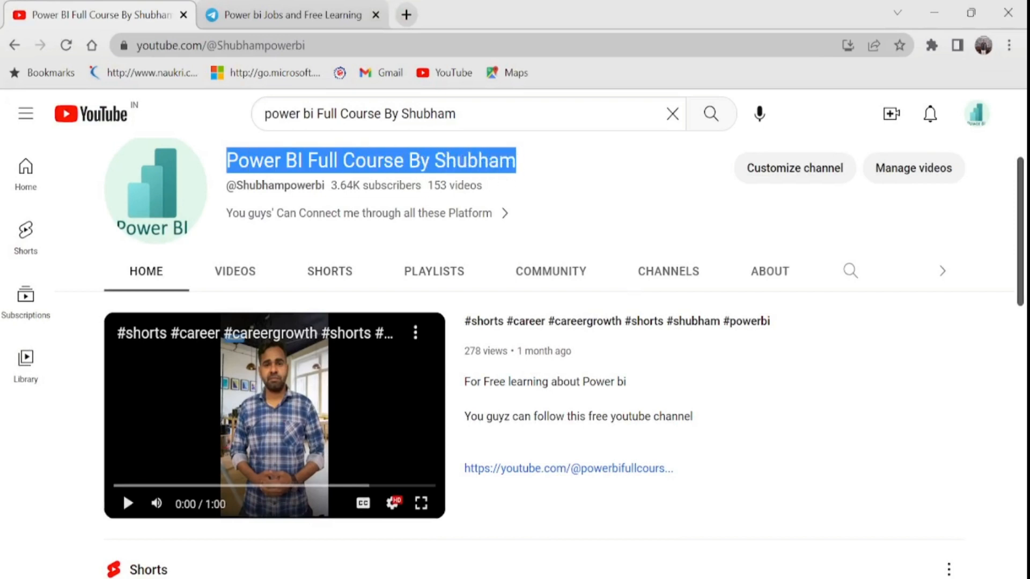
scroll(1022, 175, "up", 4)
scroll(1021, 175, "down", 10)
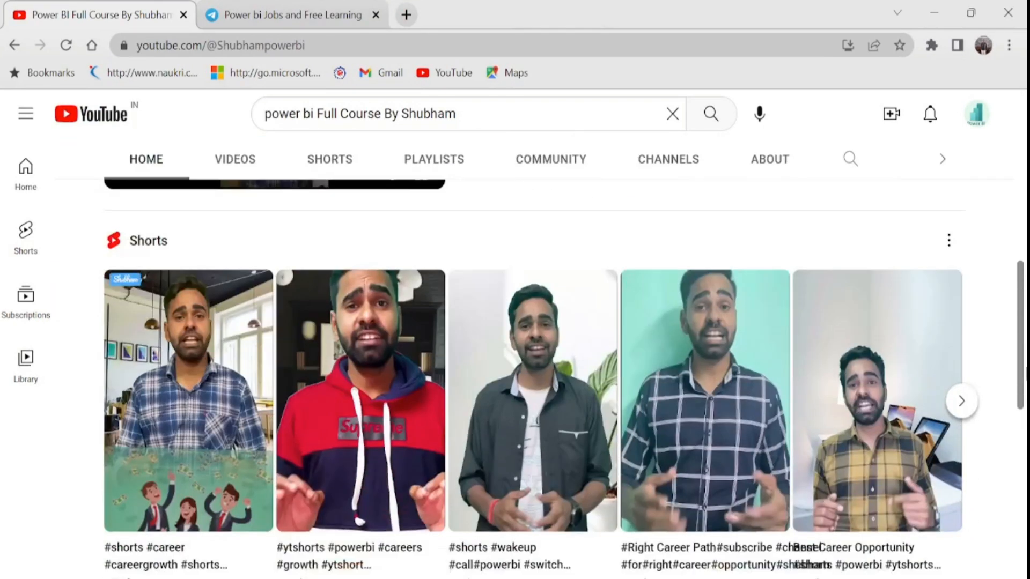
left_click(970, 440)
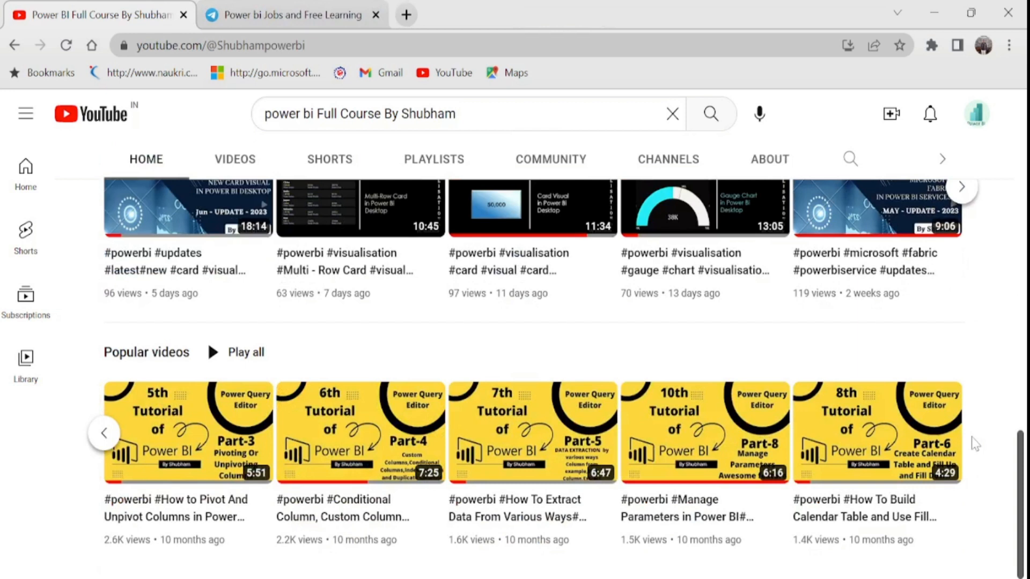
left_click(440, 160)
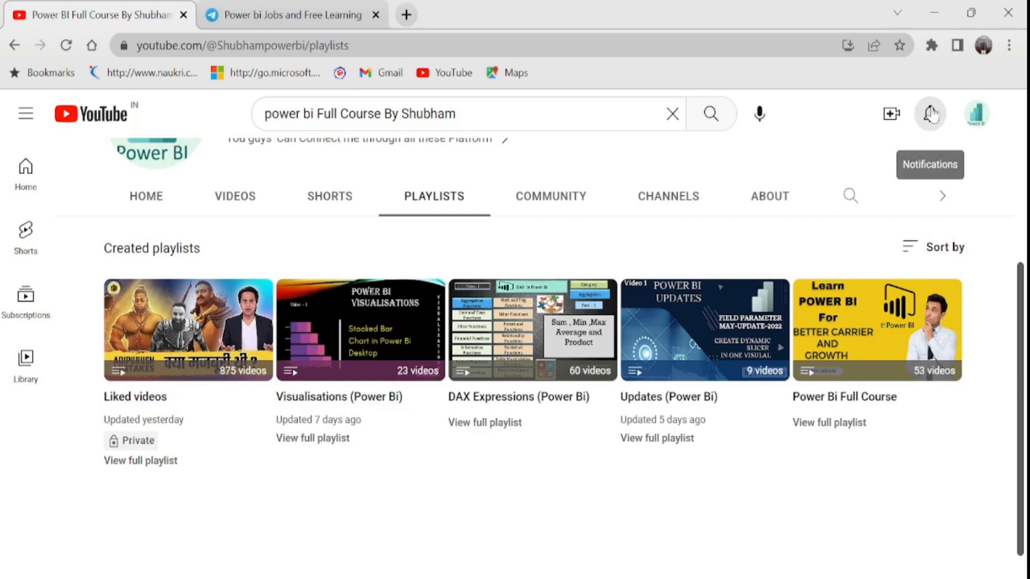
Switch to the Telegram group, zoom in and out on the shared e-mail screenshot, close it and return to the YouTube playlists.
left_click(283, 11)
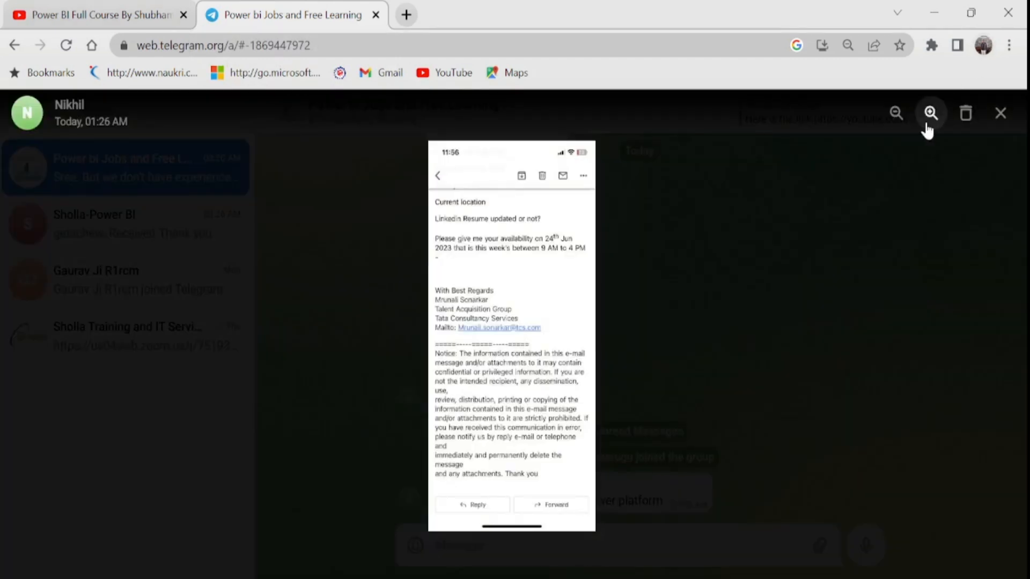
left_click(927, 124)
left_click(927, 127)
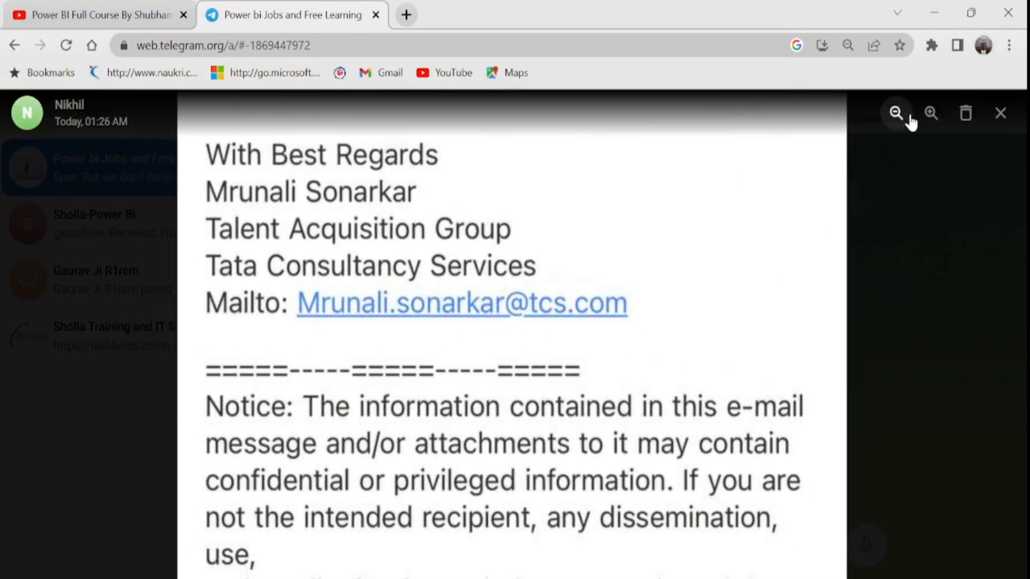
left_click(897, 117)
left_click(897, 117)
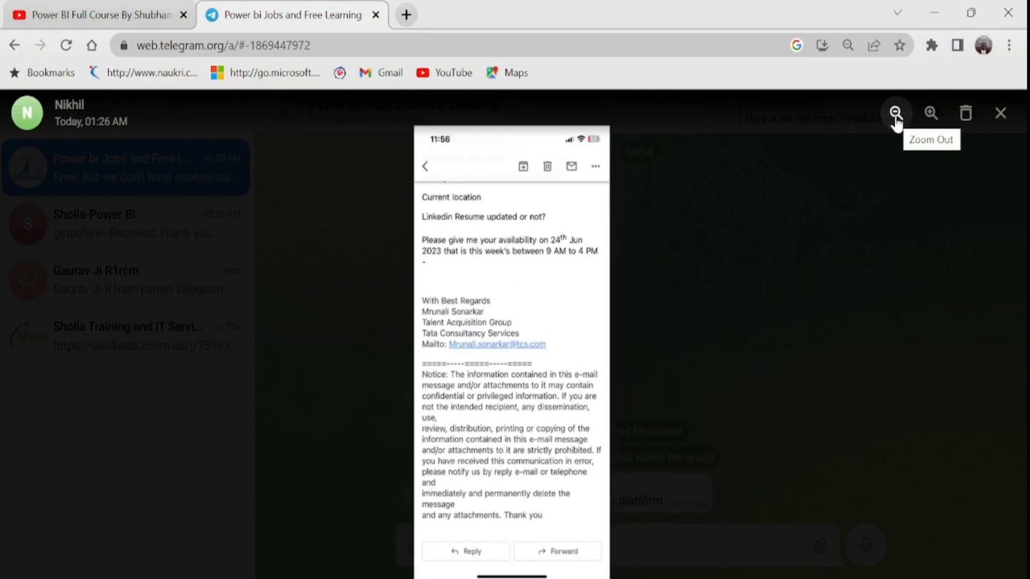
left_click(896, 118)
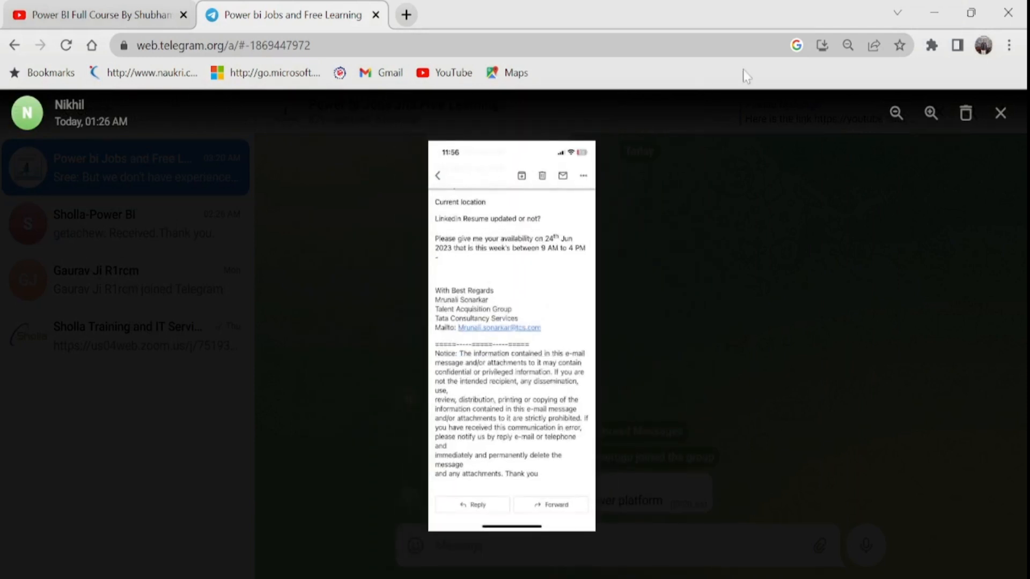
left_click(993, 116)
left_click(94, 14)
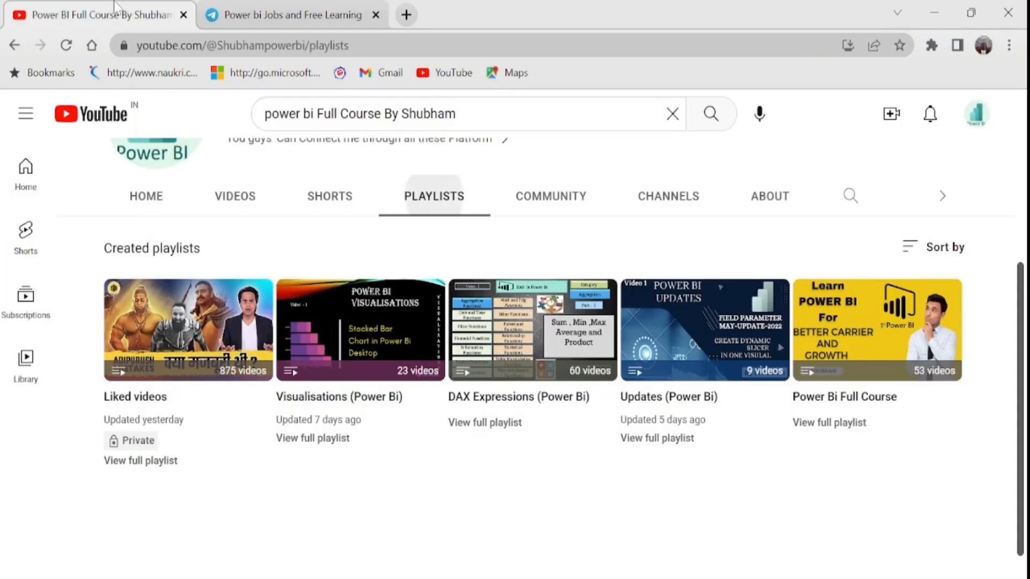